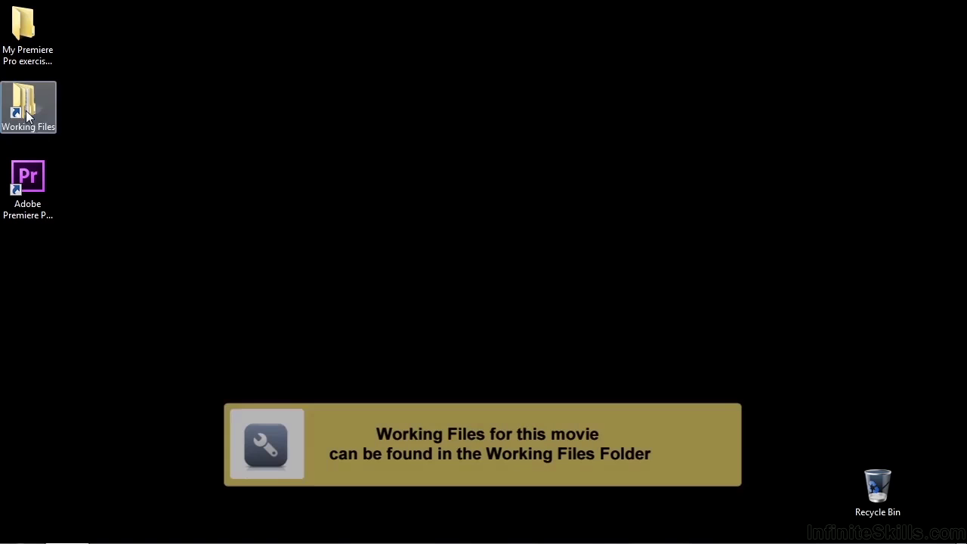
Open 0702-wide tight.prproj from Working Files > projects in Windows Explorer
double_click(25, 102)
double_click(355, 264)
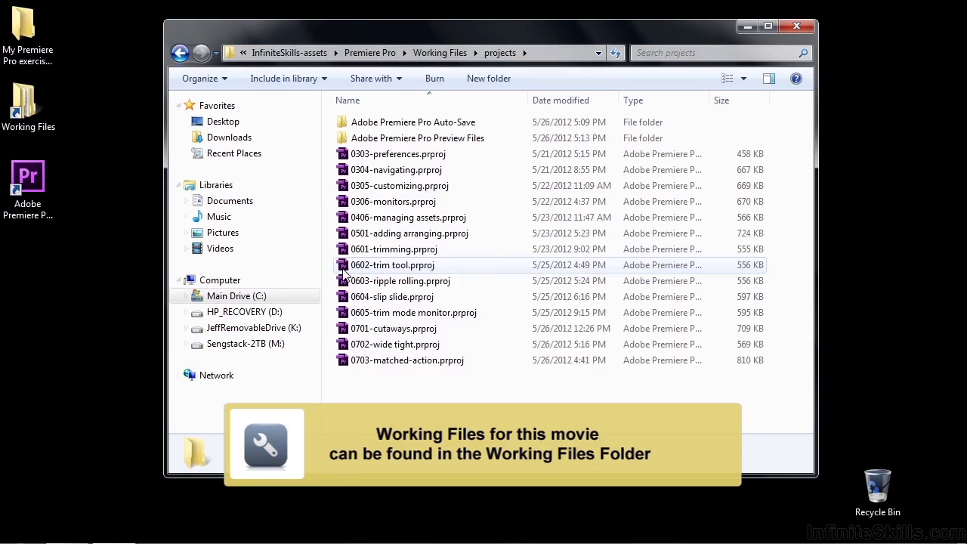
left_click(351, 349)
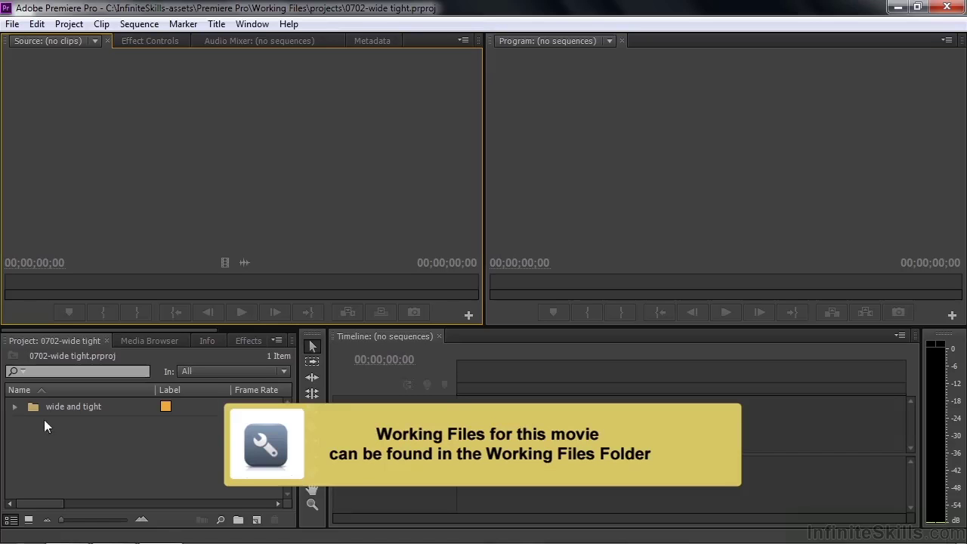
Switch the project panel to Icon View and open the wide and tight bin to browse its thumbnails
left_click(15, 406)
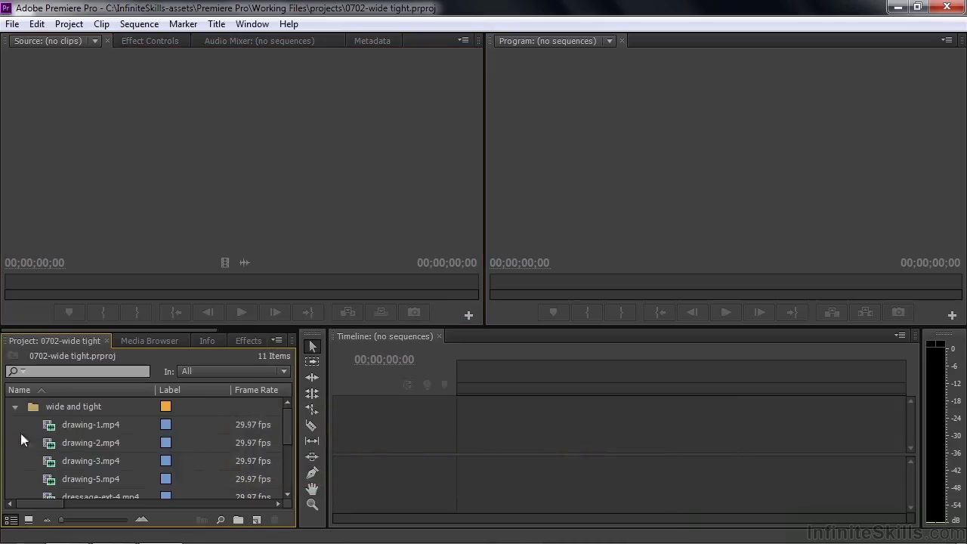
left_click(28, 519)
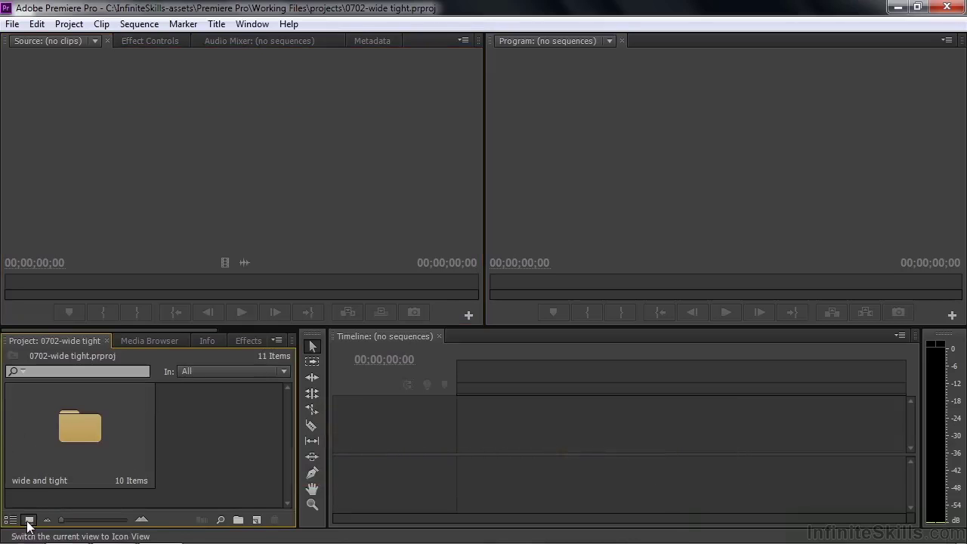
double_click(84, 431)
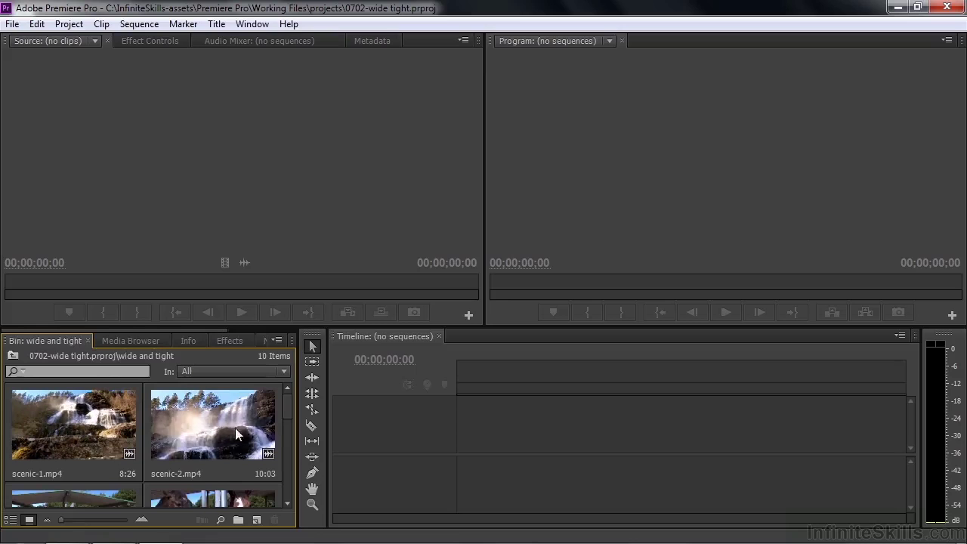
scroll(284, 408, "down", 1)
scroll(284, 408, "down", 4)
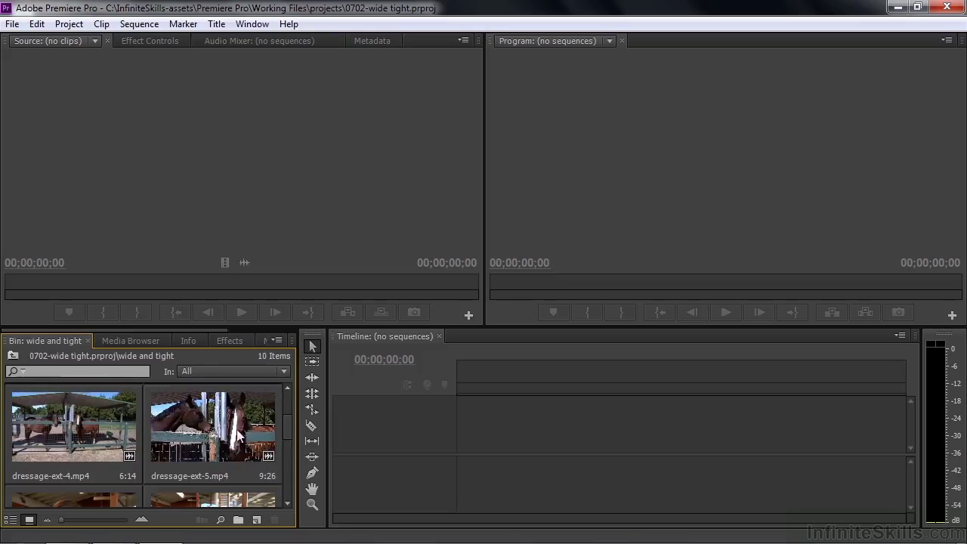
scroll(283, 423, "down", 1)
scroll(284, 431, "down", 3)
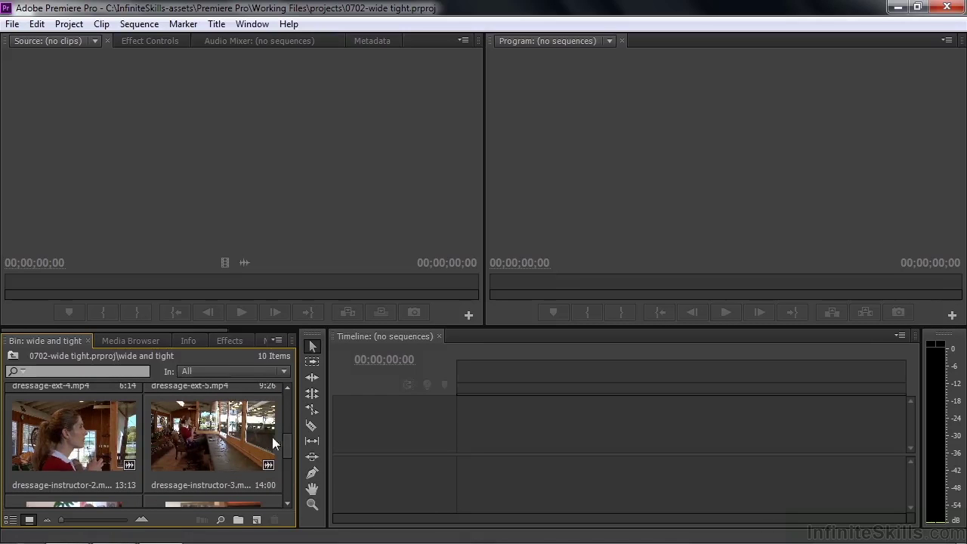
Scroll through the remaining clips and create a new sequence from scenic-1
left_click_drag(288, 441, 287, 461)
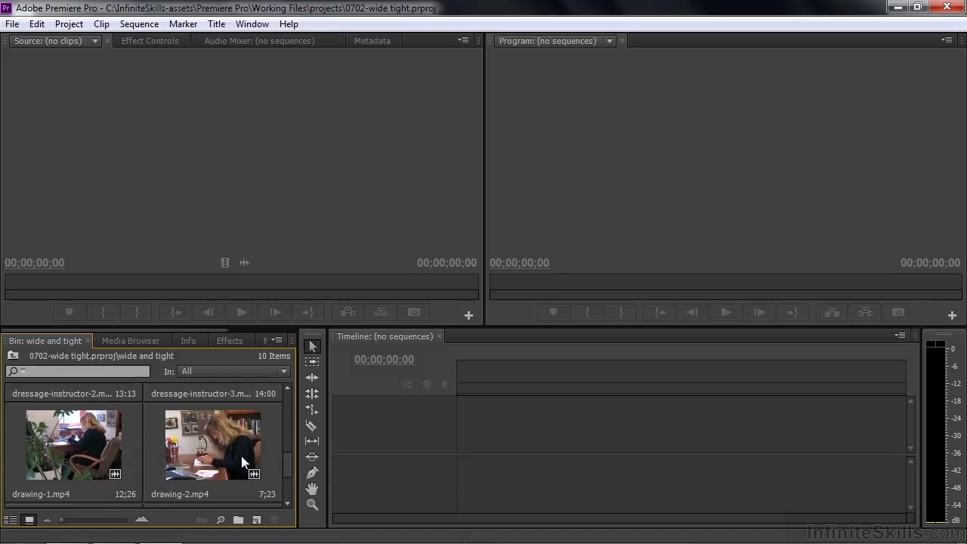
left_click_drag(285, 464, 286, 489)
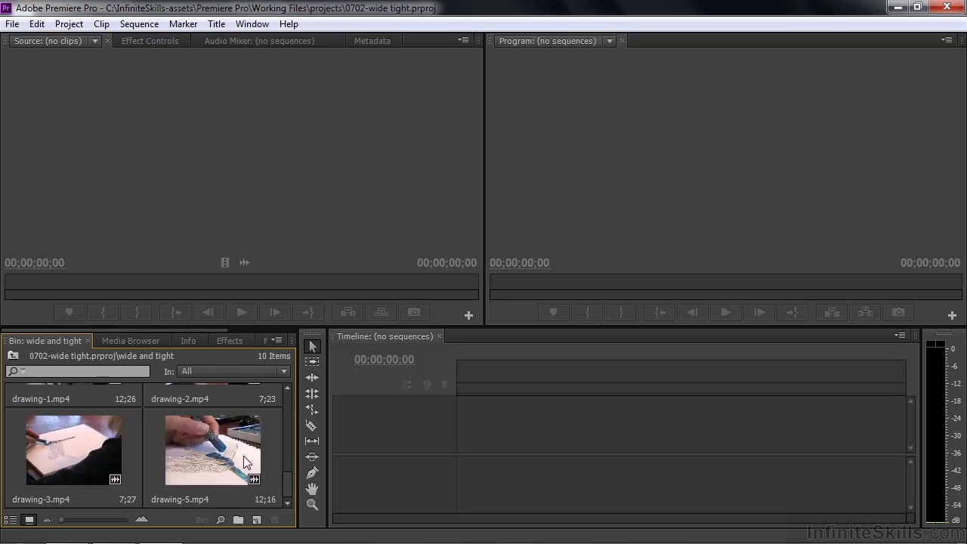
left_click_drag(287, 486, 287, 477)
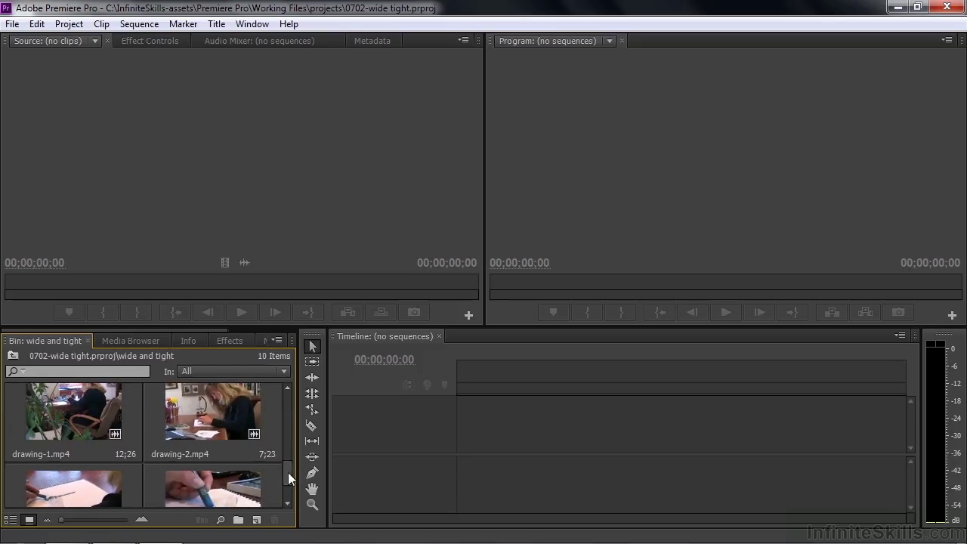
left_click_drag(288, 472, 287, 407)
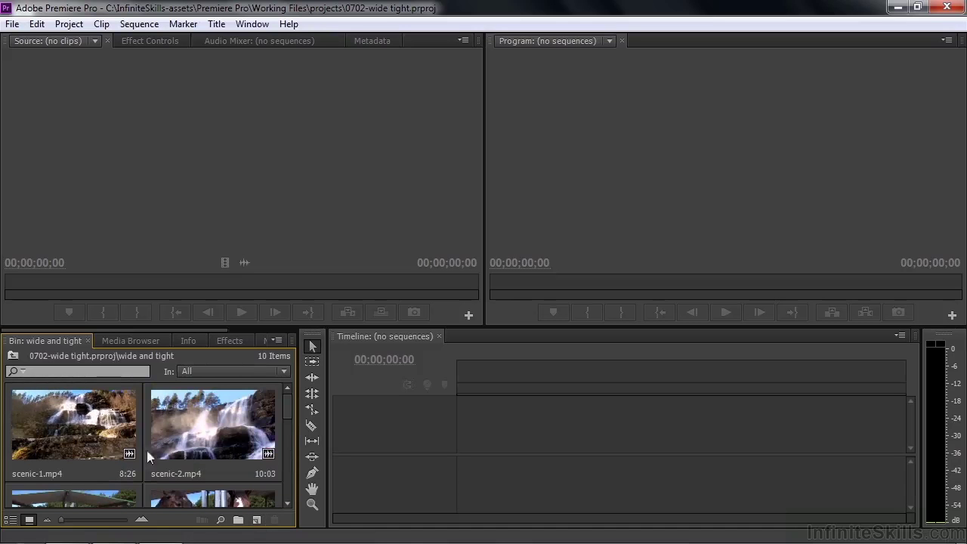
mouse_move(57, 424)
left_mouse_down()
mouse_move(157, 437)
mouse_move(257, 519)
left_mouse_up()
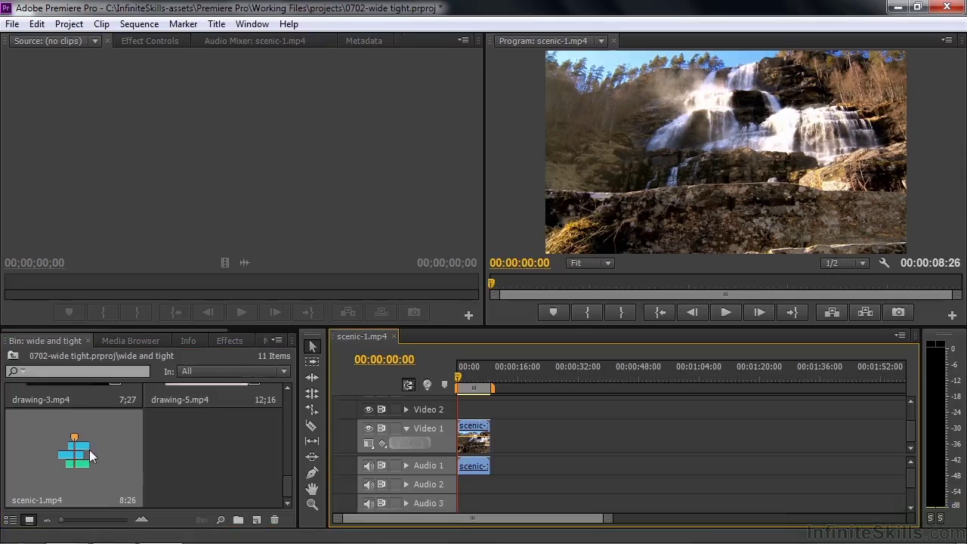
Switch the bin to List View and rename the scenic-1.mp4 sequence to 'Wide tight'
left_click(12, 520)
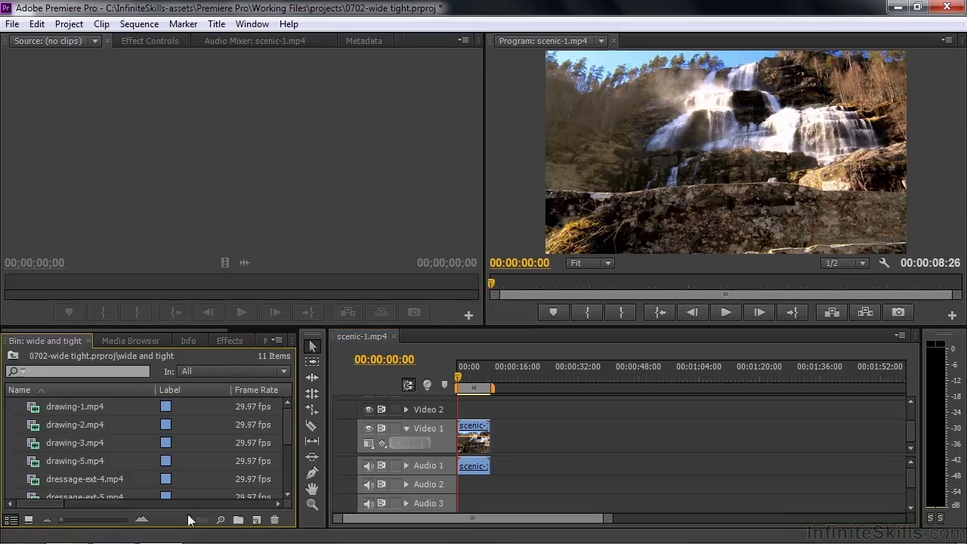
left_click_drag(286, 420, 285, 455)
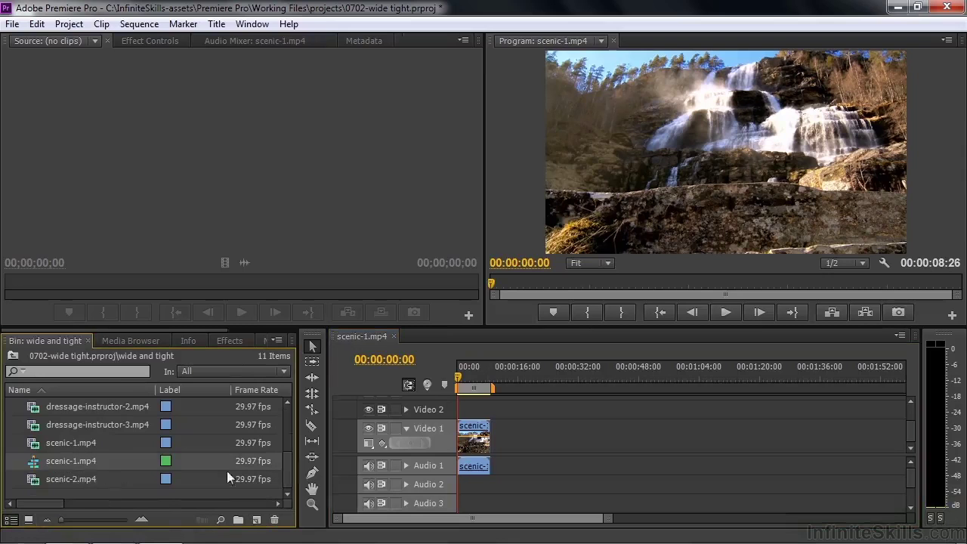
left_click(59, 463)
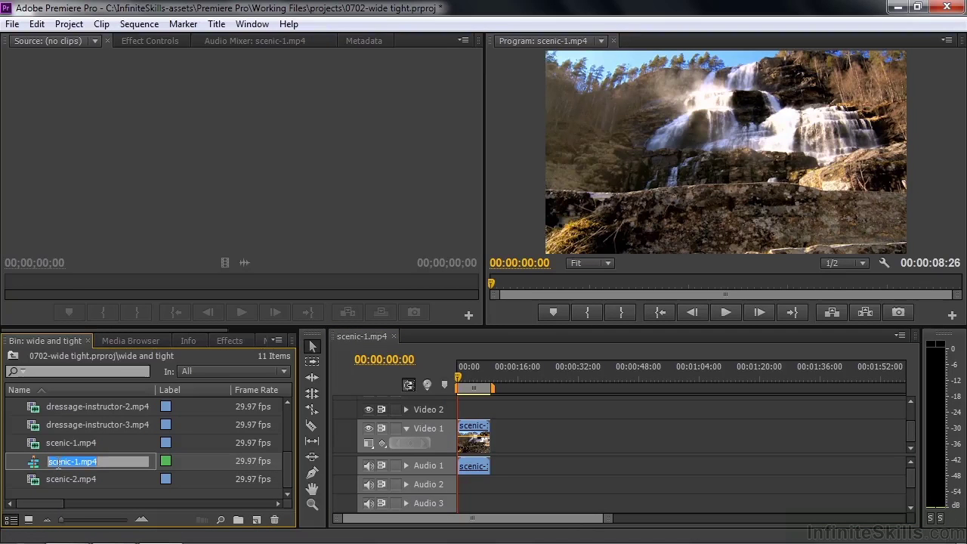
type("Wide tight")
key("Tab")
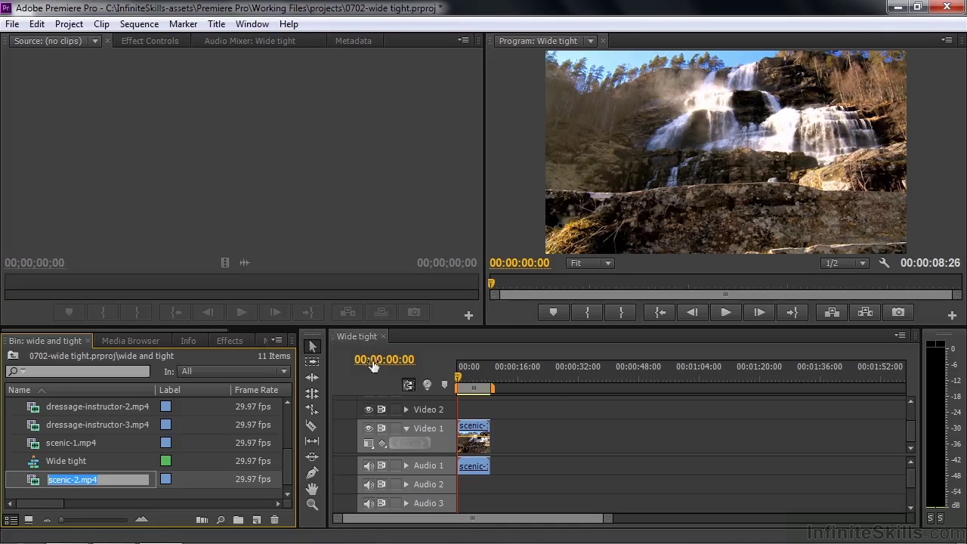
left_click_drag(460, 377, 463, 373)
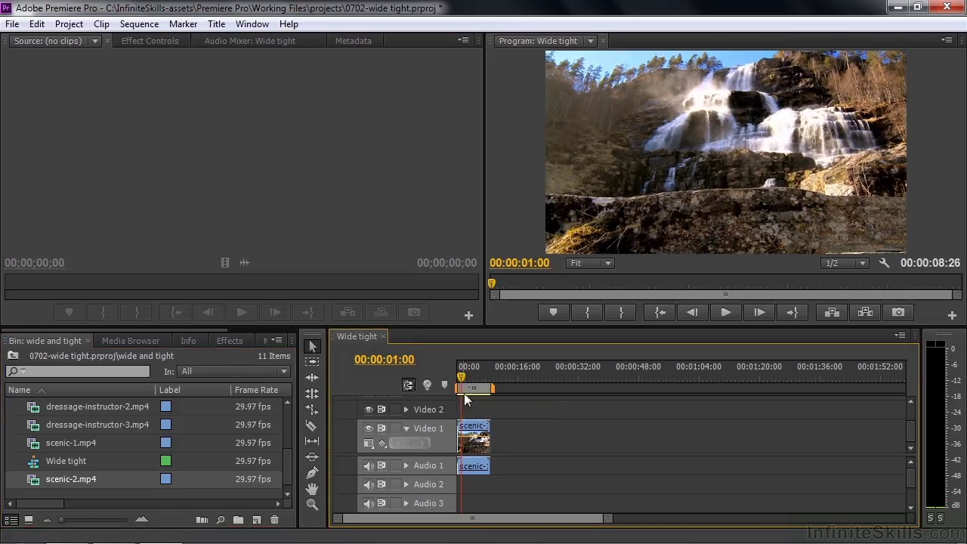
key("space")
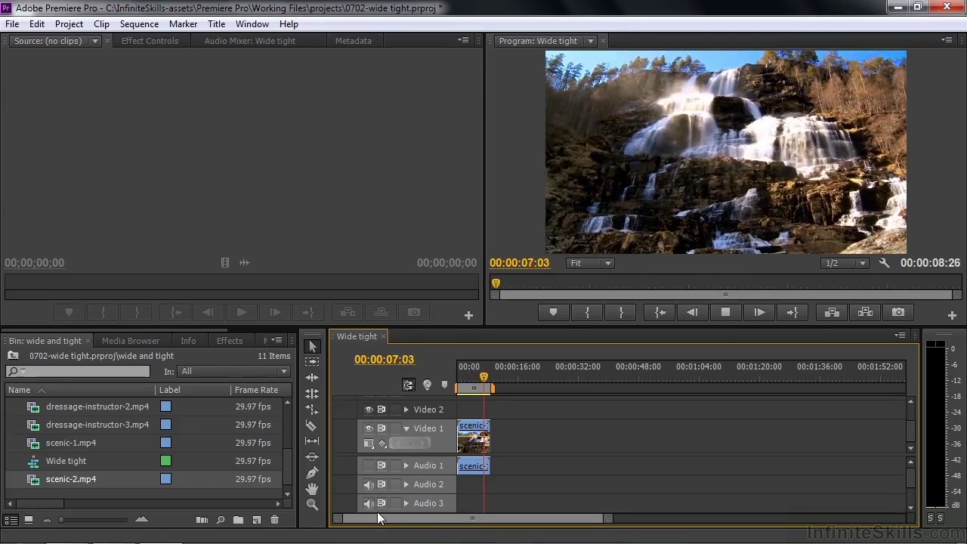
mouse_move(458, 385)
left_mouse_down()
mouse_move(491, 384)
mouse_move(470, 388)
left_mouse_up()
key("End")
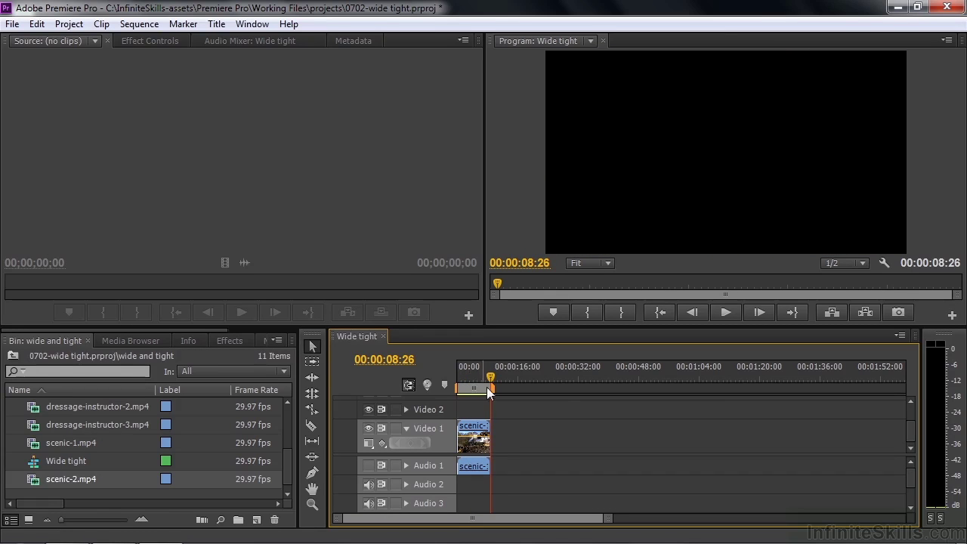
mouse_move(492, 380)
left_mouse_down()
mouse_move(455, 394)
mouse_move(486, 395)
left_mouse_up()
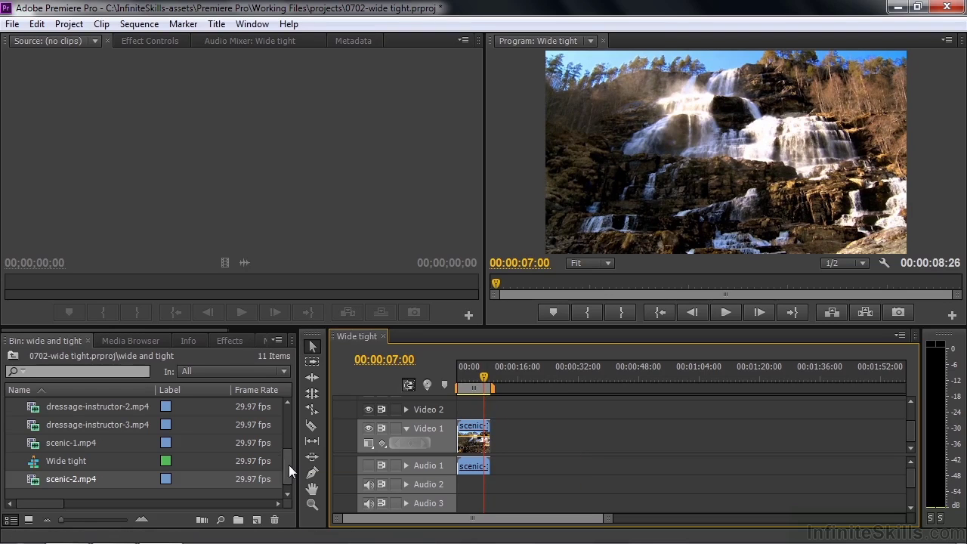
left_click_drag(289, 464, 292, 423)
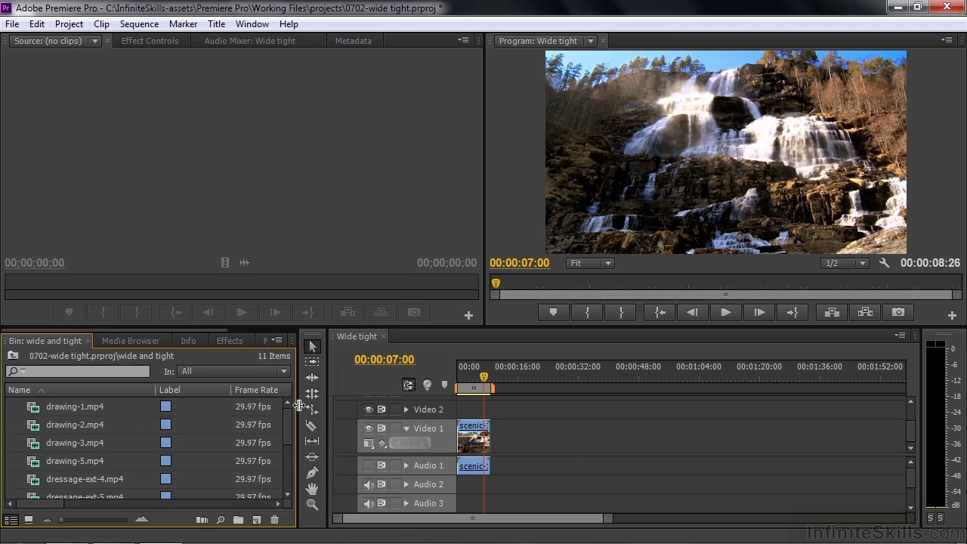
left_click_drag(290, 434, 287, 479)
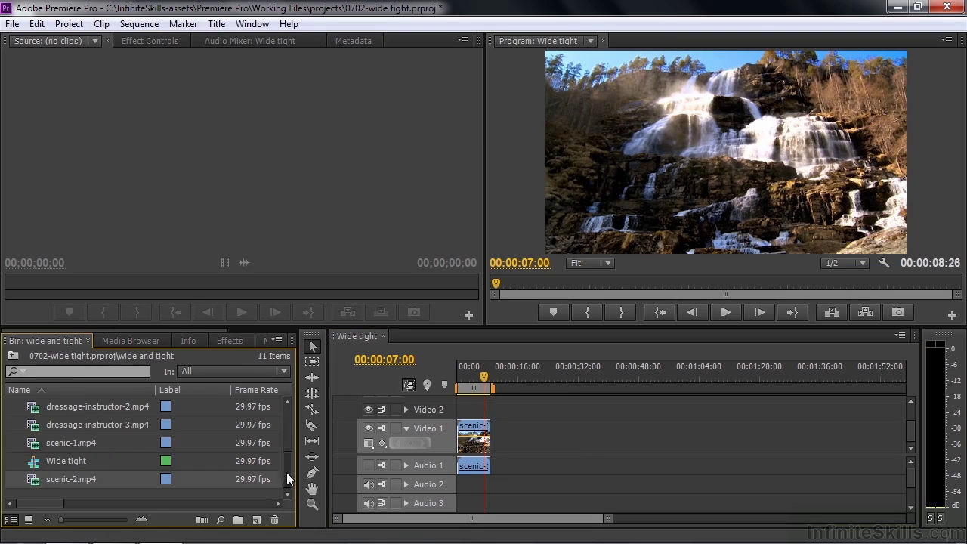
Preview scenic-2 in the Source Monitor, then place it on Video 1 from 00:00:07:12 after scenic-1
double_click(34, 481)
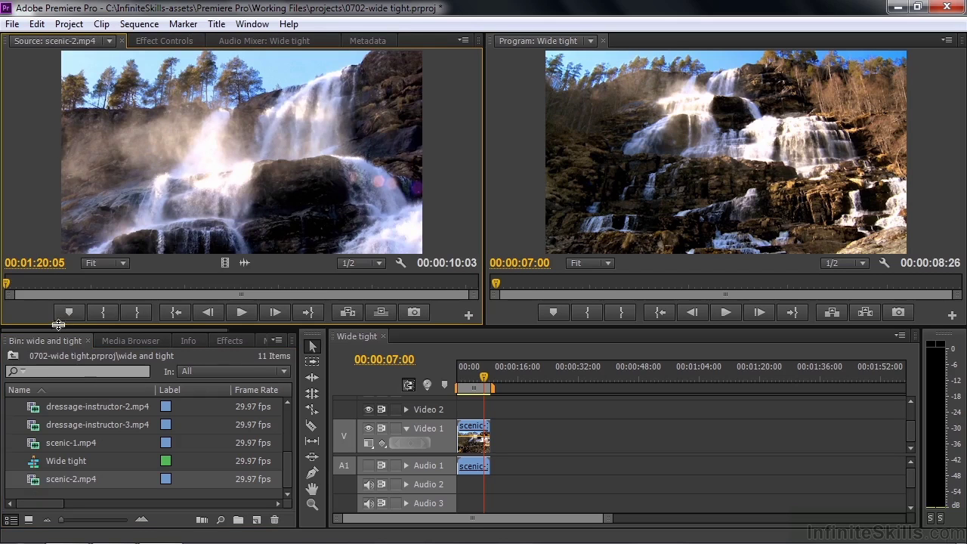
left_click(15, 286)
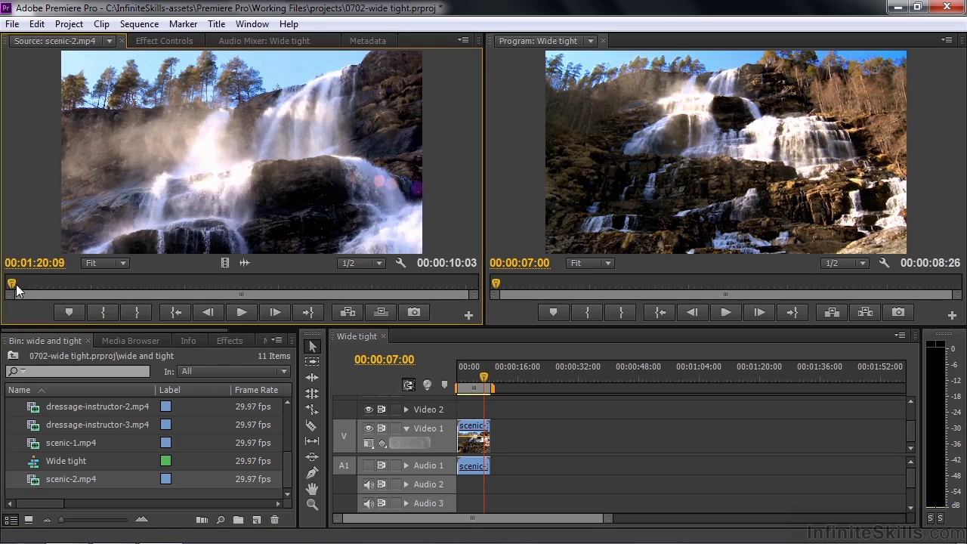
left_click(245, 316)
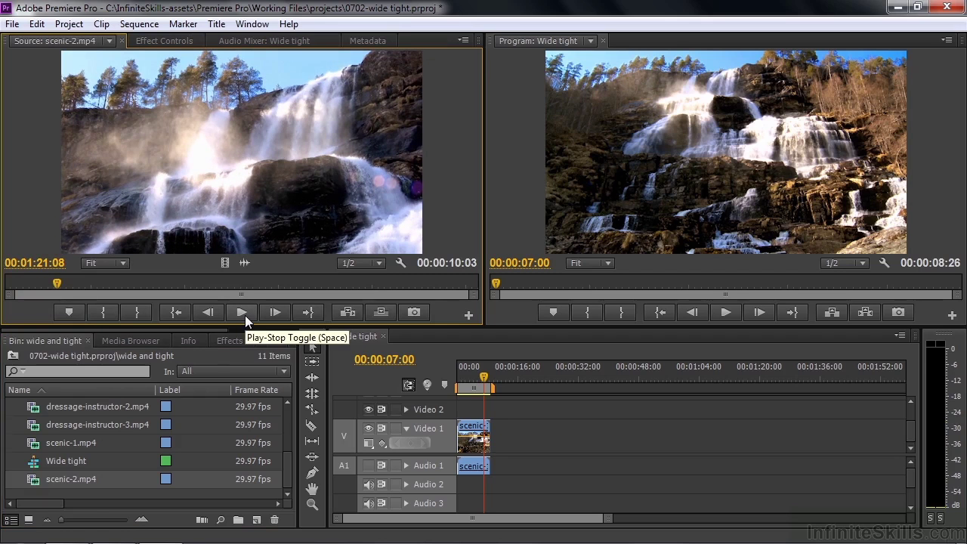
left_click(245, 315)
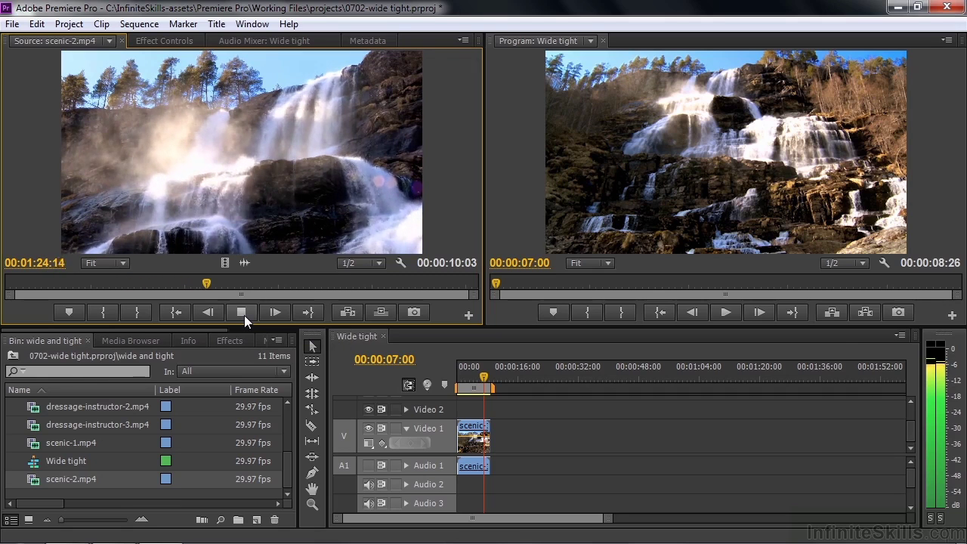
left_click(244, 315)
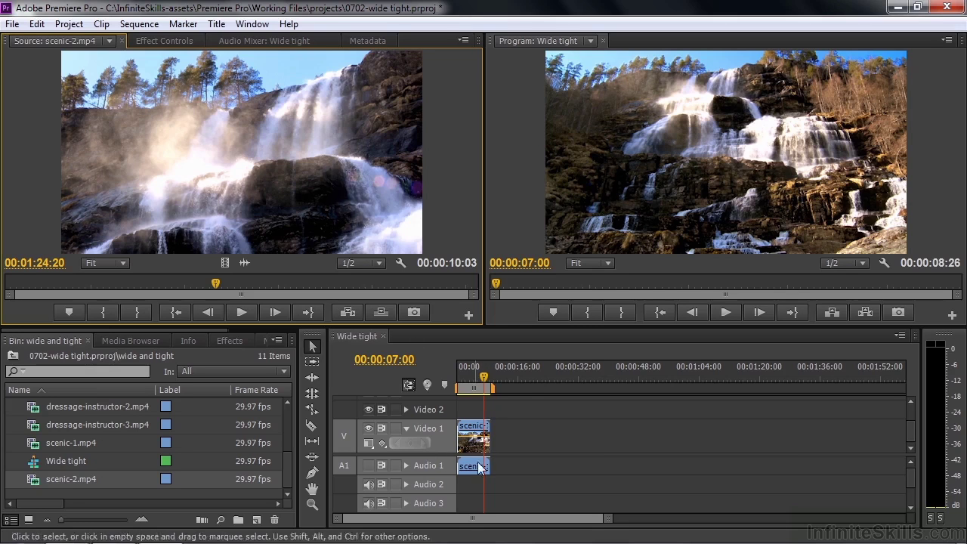
left_click_drag(485, 386, 485, 383)
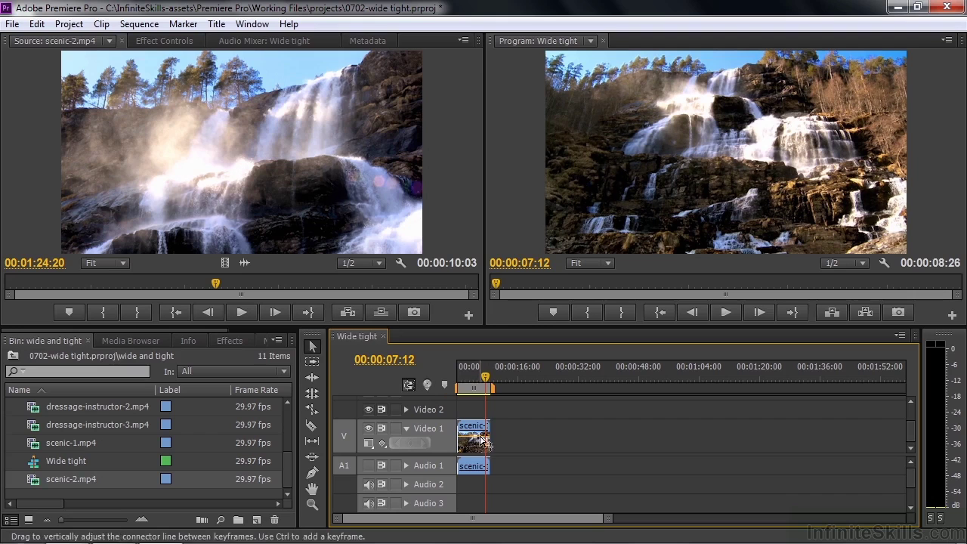
mouse_move(243, 163)
left_mouse_down()
mouse_move(509, 452)
mouse_move(485, 451)
left_mouse_up()
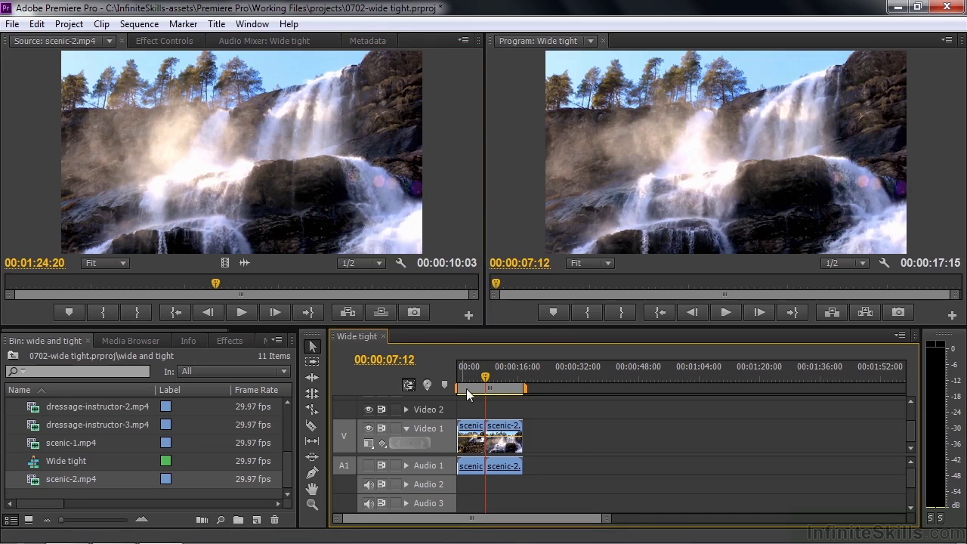
Play across the scenic-1 to scenic-2 cut, then scroll the bin to the dressage-ext clips
left_click_drag(489, 376, 478, 378)
key("space")
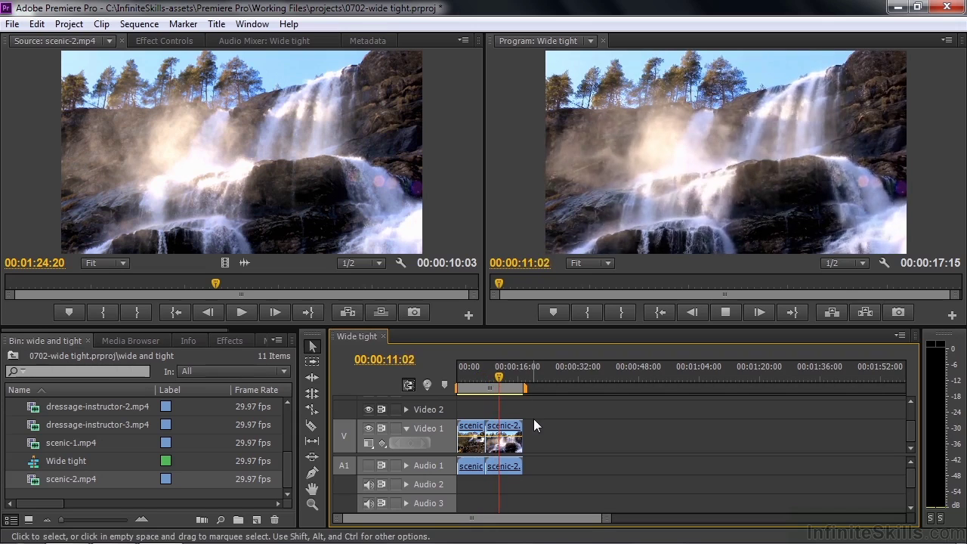
key("space")
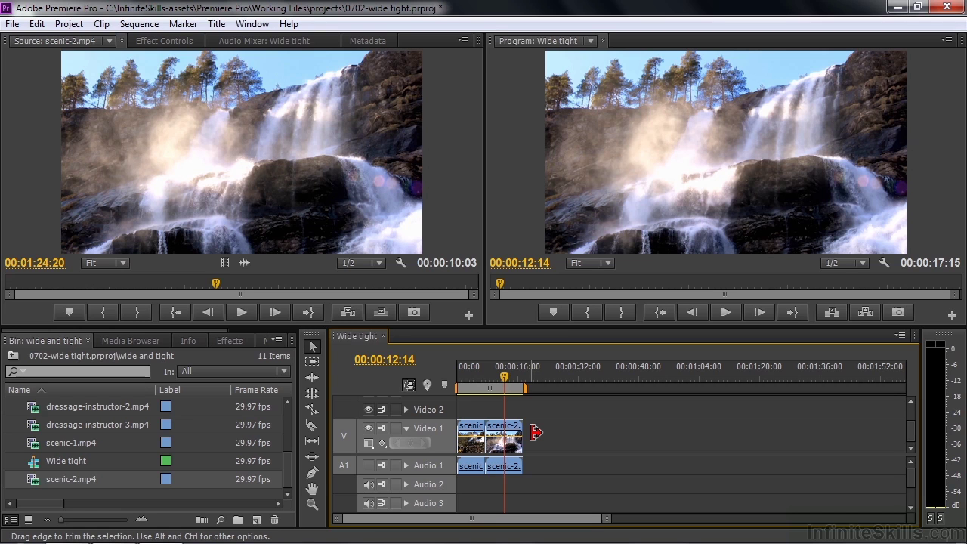
mouse_move(287, 477)
left_mouse_down()
mouse_move(299, 471)
mouse_move(298, 457)
left_mouse_up()
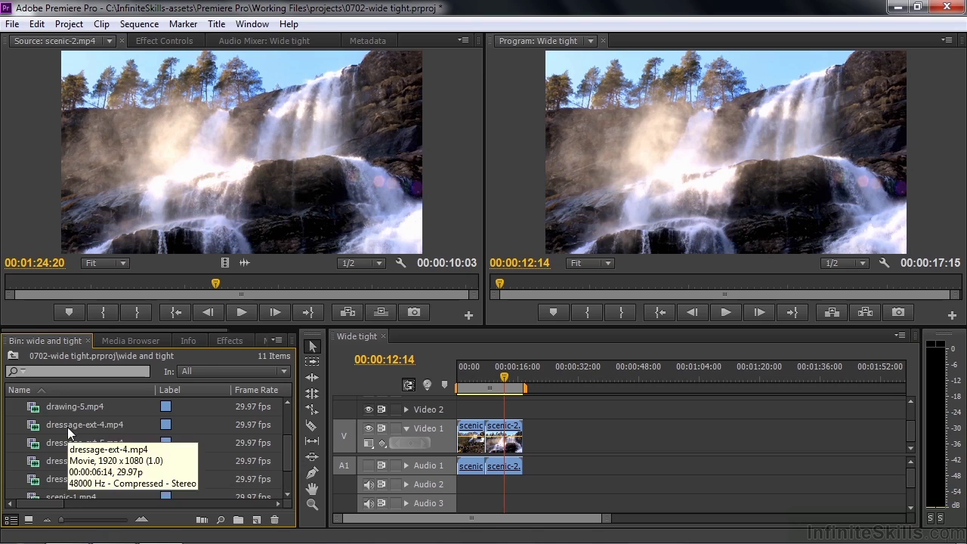
Load dressage-ext-4 and dressage-ext-5 into the Source Monitor and mark an In point on dressage-ext-4
mouse_move(135, 449)
left_click(39, 426)
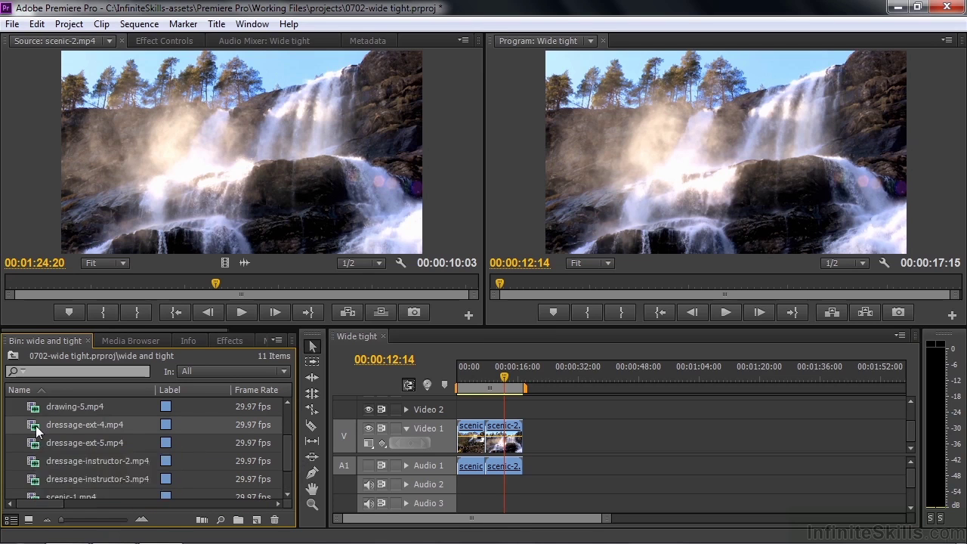
left_click(34, 446, "shift")
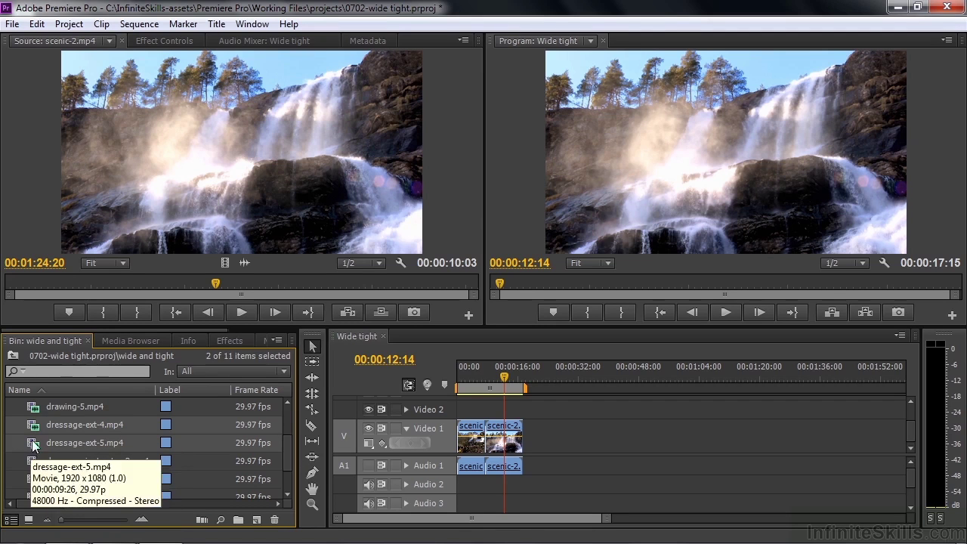
left_click_drag(34, 447, 57, 365)
left_click_drag(147, 177, 148, 177)
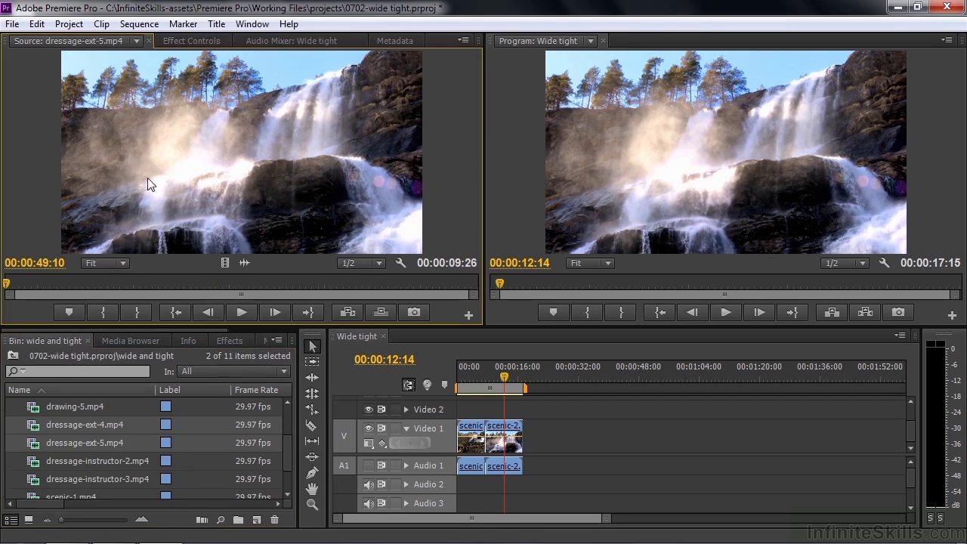
left_click(136, 41)
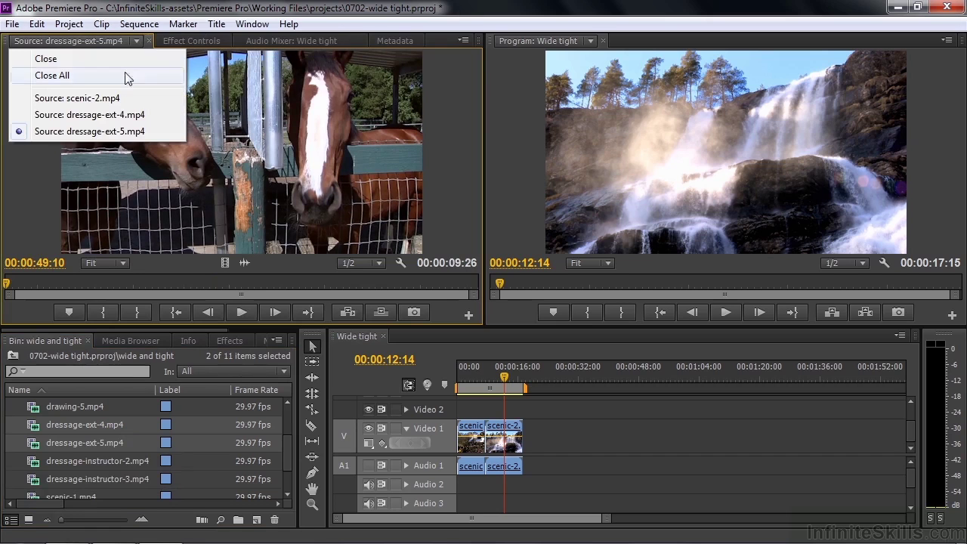
left_click(109, 115)
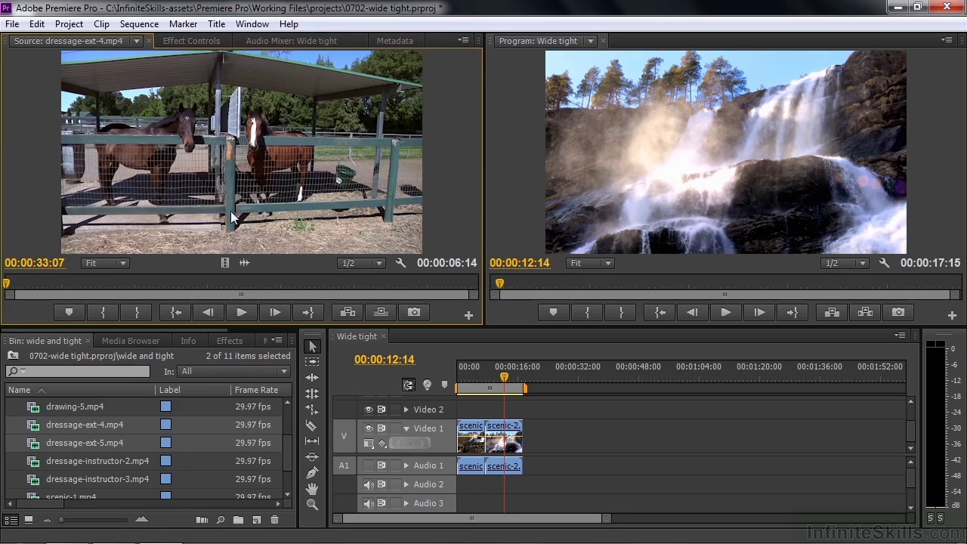
left_click_drag(7, 286, 23, 290)
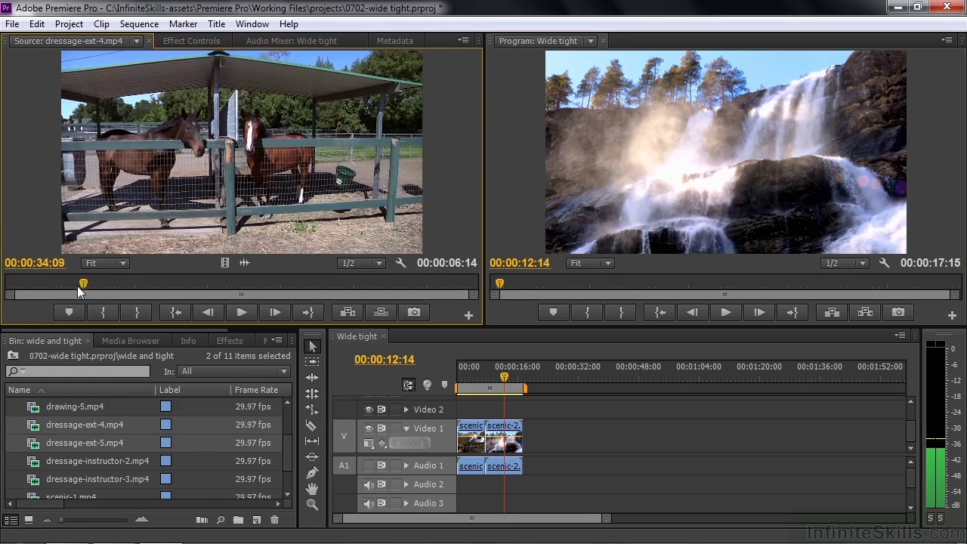
key("space")
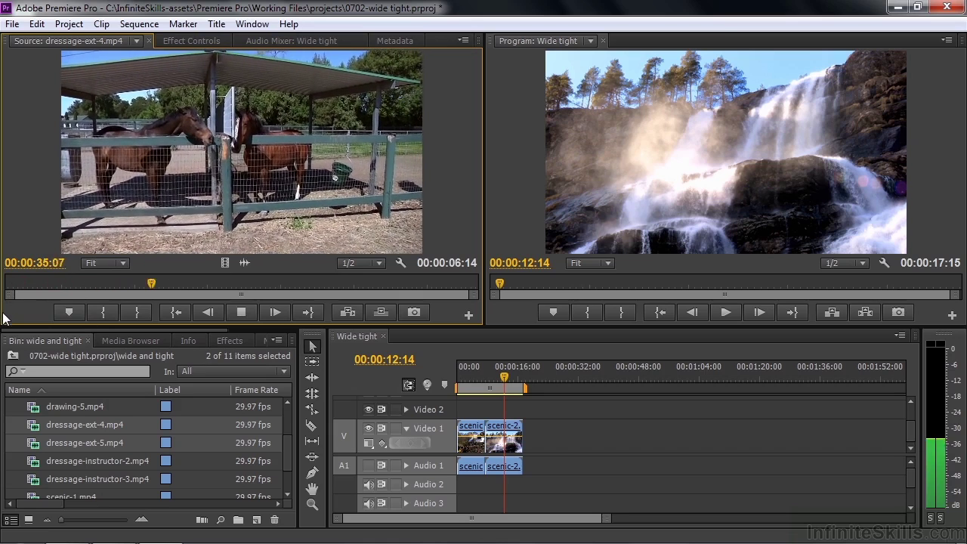
key("space")
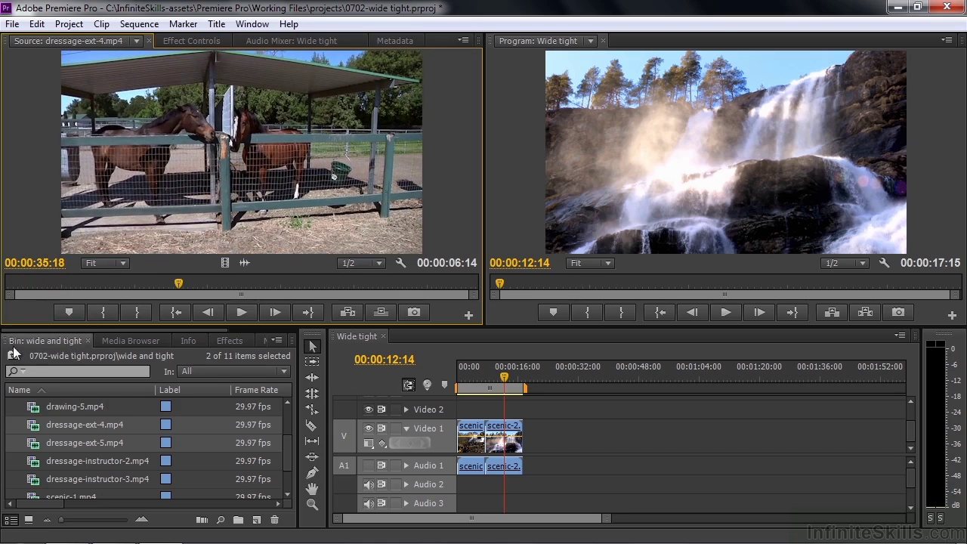
left_click(100, 312)
key("space")
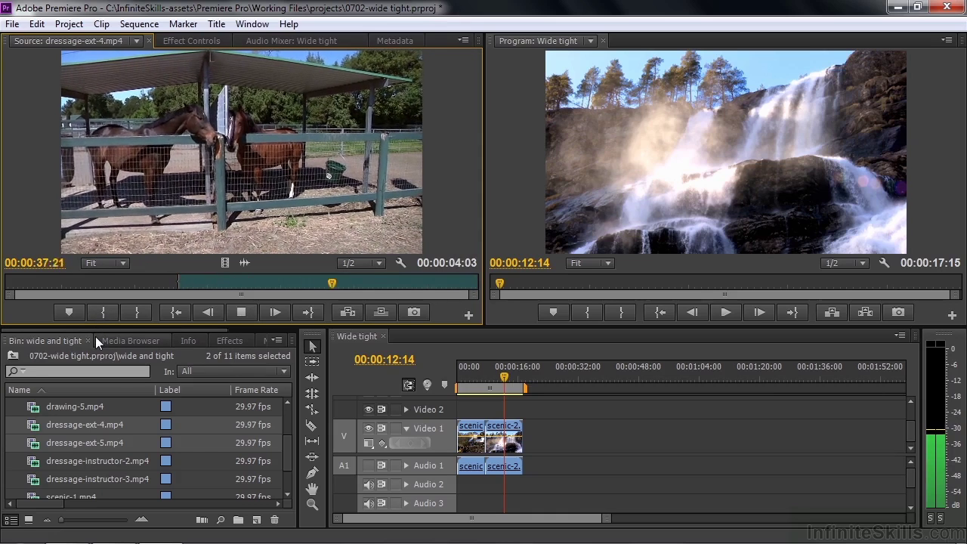
key("space")
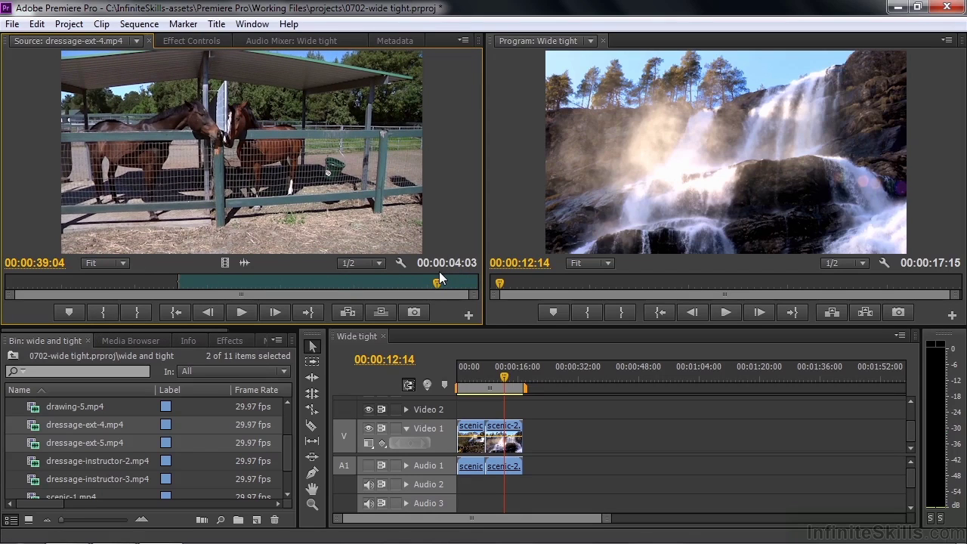
Preview the close-up dressage-ext-5, then cue dressage-ext-4 back to about 38:03
left_click(137, 41)
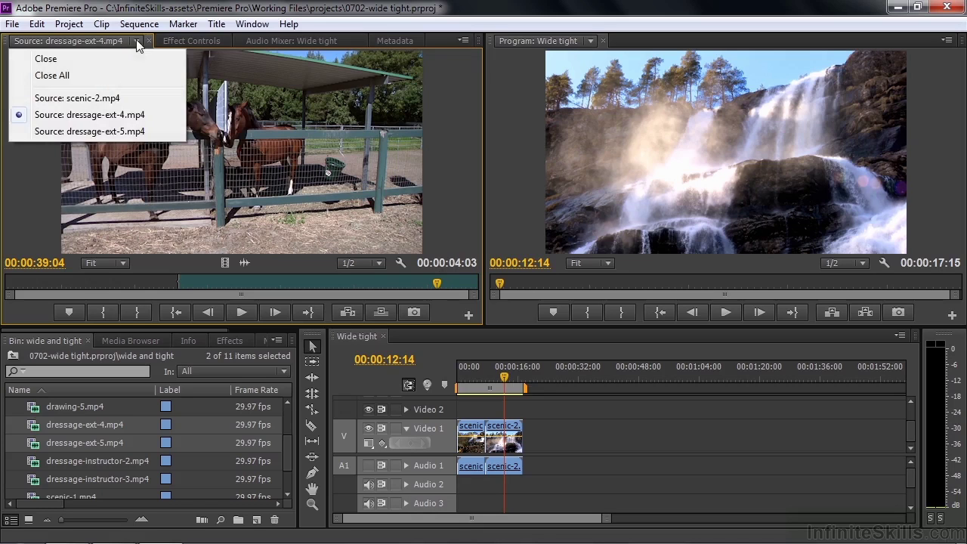
left_click(103, 132)
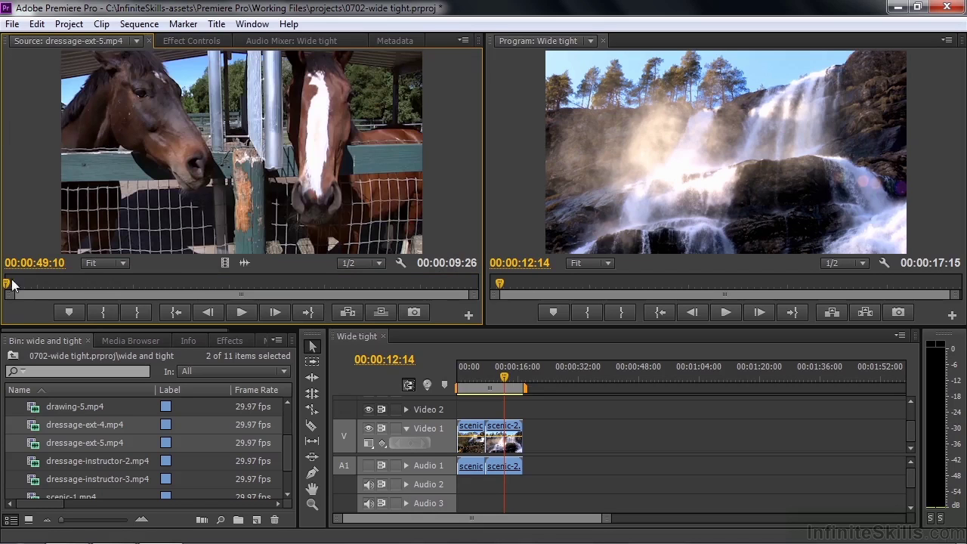
mouse_move(13, 286)
left_mouse_down()
mouse_move(428, 301)
mouse_move(6, 294)
left_mouse_up()
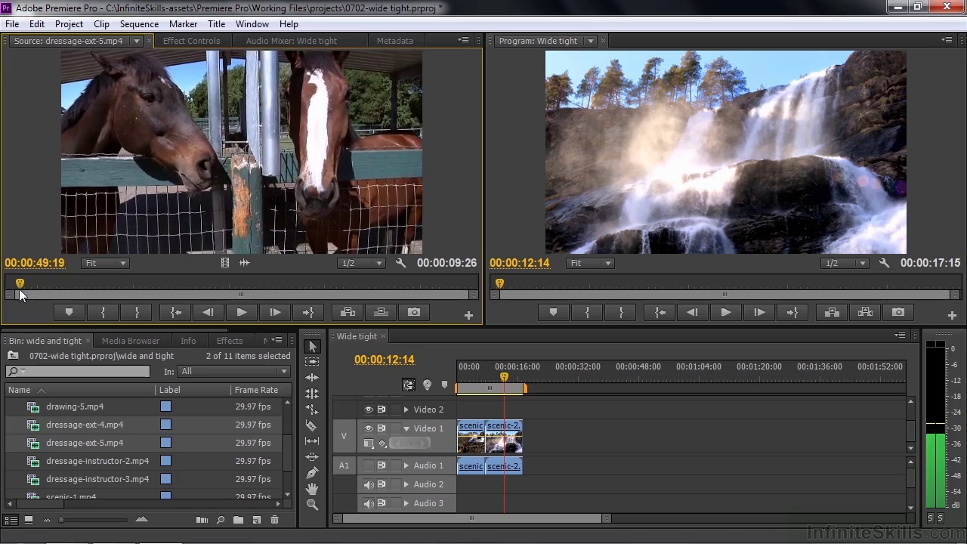
left_click_drag(6, 295, 5, 294)
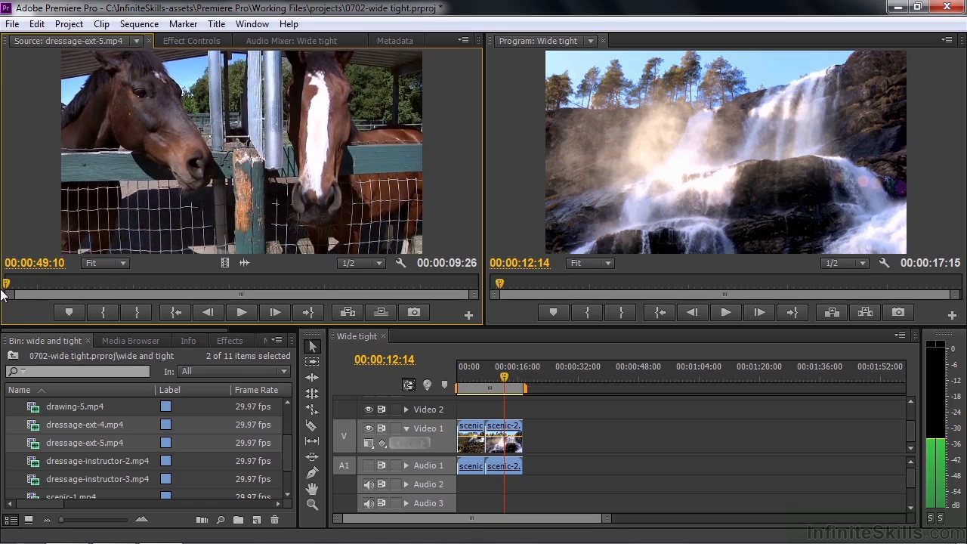
left_click(136, 41)
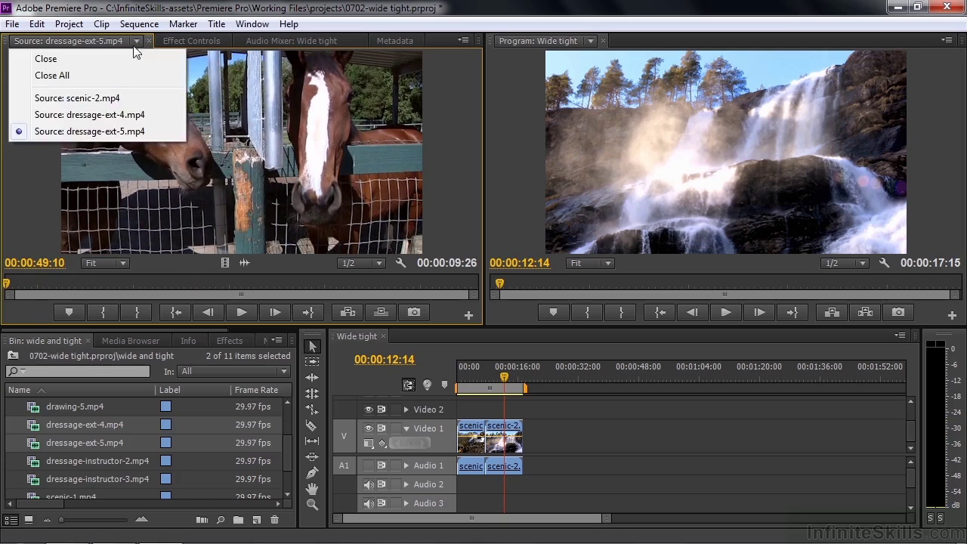
left_click(109, 115)
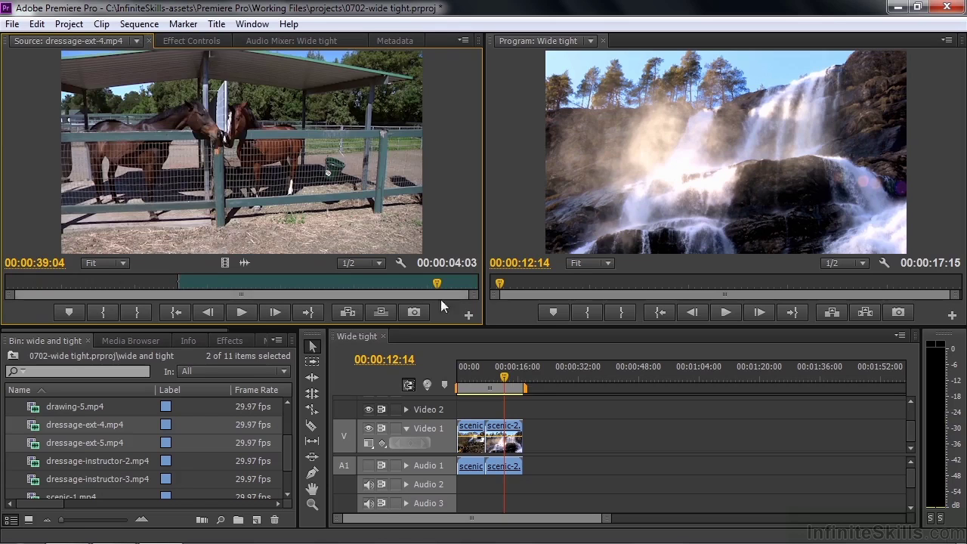
mouse_move(436, 285)
left_mouse_down()
mouse_move(358, 289)
mouse_move(461, 291)
mouse_move(343, 293)
left_mouse_up()
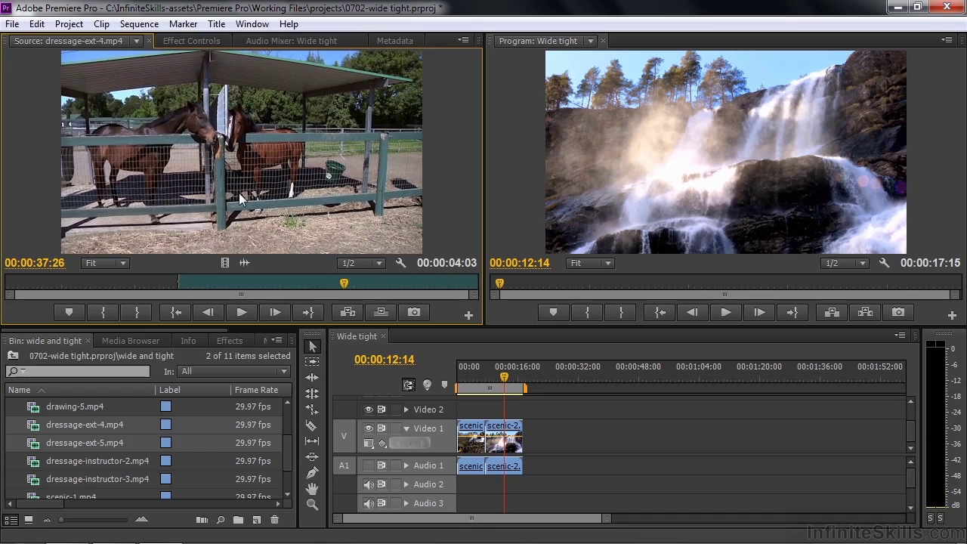
Place the marked dressage-ext-4 shot on Video 1 after the scenic clips, then cue dressage-ext-5 to about 51:27
mouse_move(291, 222)
left_mouse_down()
mouse_move(574, 442)
mouse_move(530, 442)
mouse_move(549, 442)
left_mouse_up()
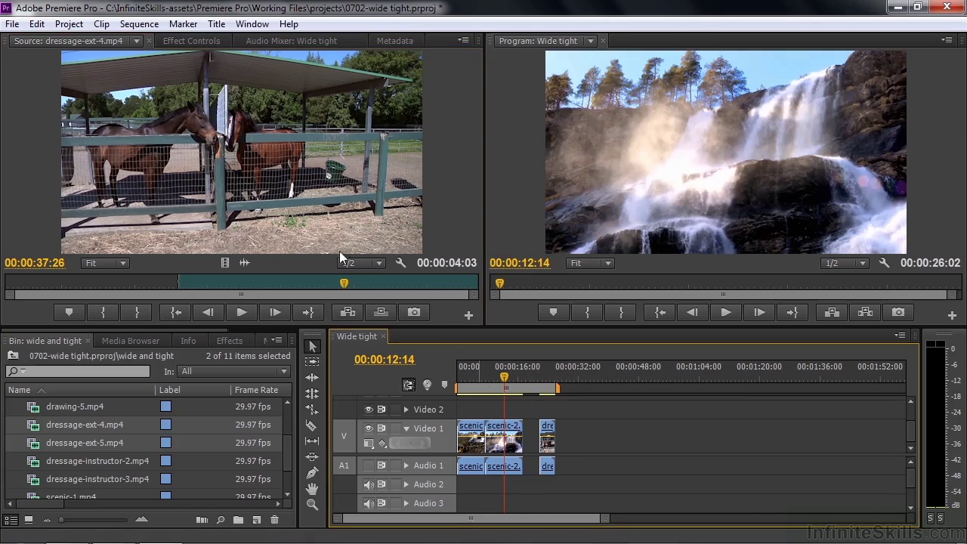
left_click(136, 41)
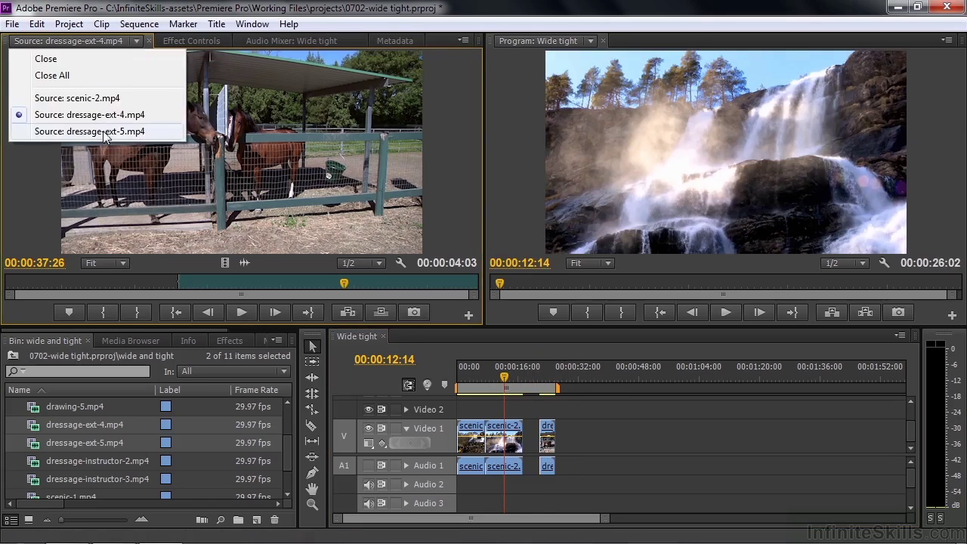
left_click(102, 129)
mouse_move(6, 284)
left_mouse_down()
mouse_move(131, 288)
mouse_move(2, 302)
mouse_move(404, 303)
mouse_move(2, 301)
left_mouse_up()
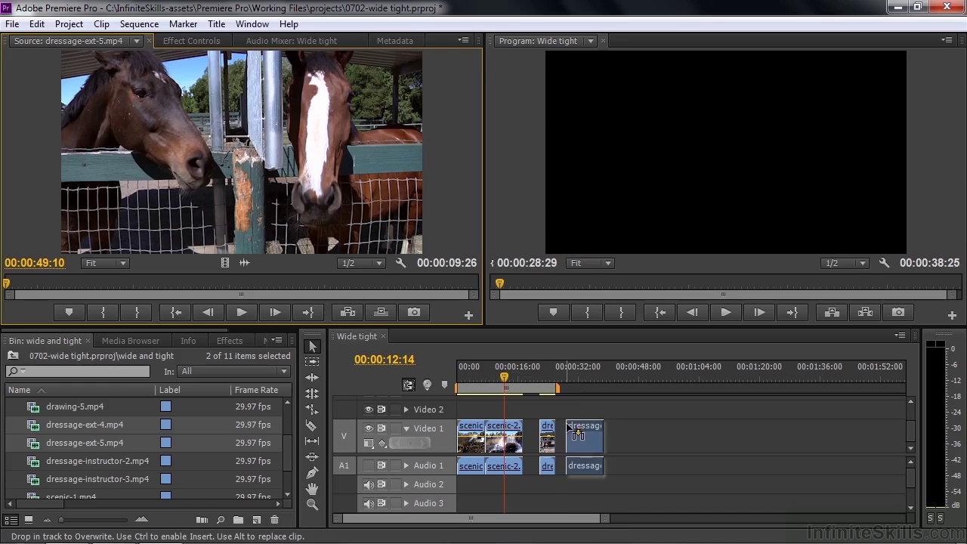
Add dressage-ext-5 after the wide shot, review the cut, and trim its end to 00:00:30:29
left_click_drag(500, 372, 573, 438)
left_click(542, 366)
key("space")
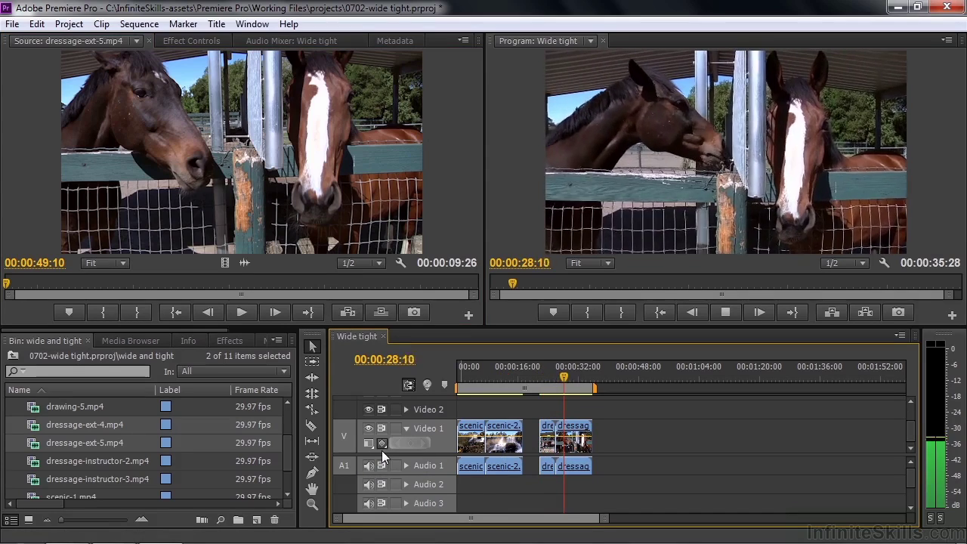
key("space")
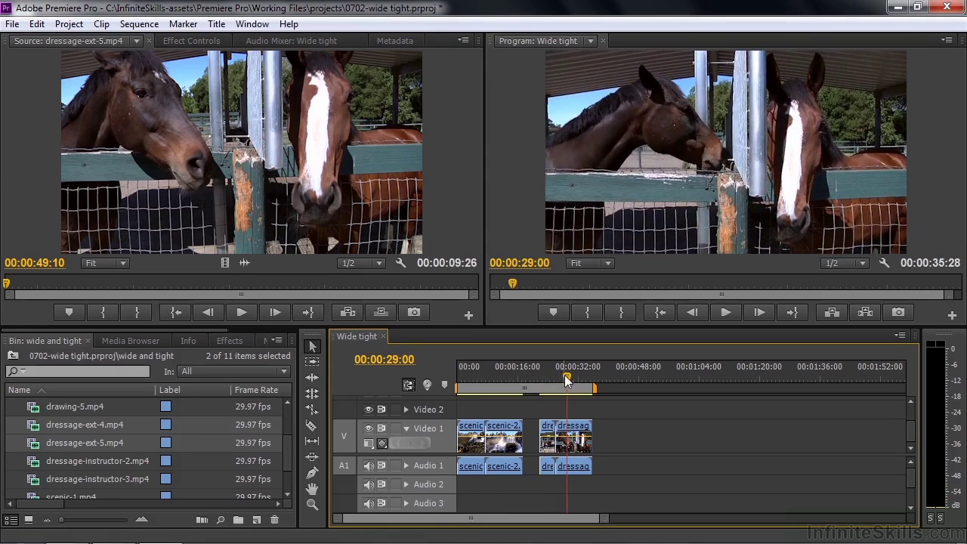
left_click_drag(551, 390, 542, 387)
key("space")
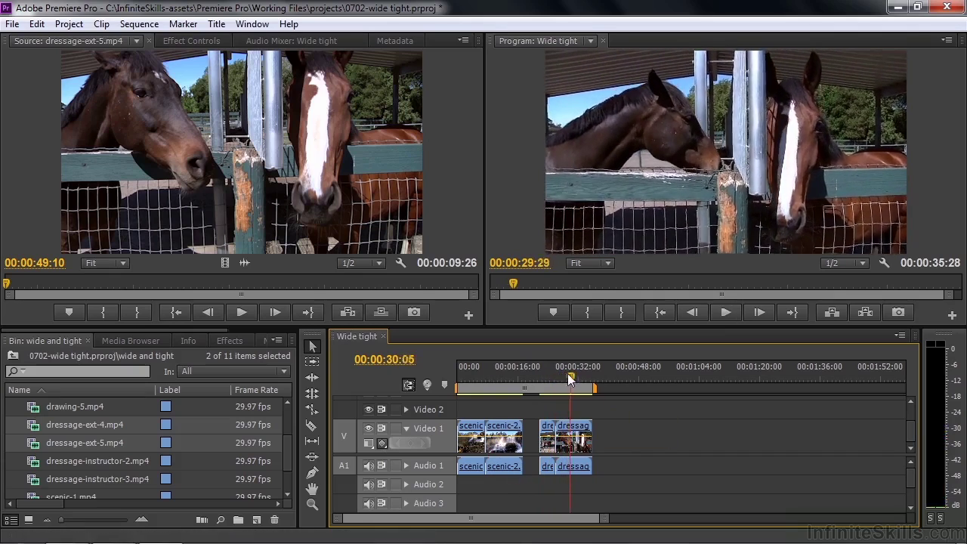
key("space")
left_click(596, 429)
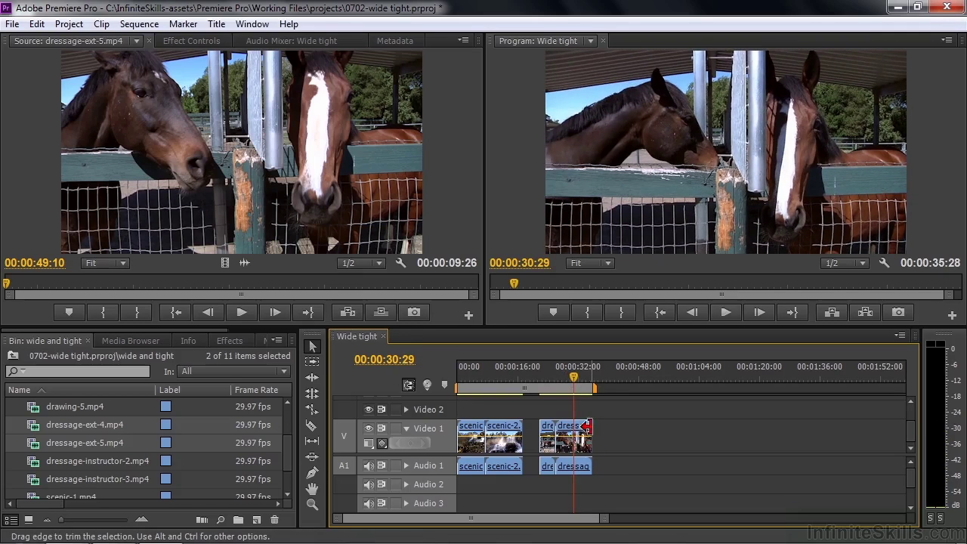
left_click_drag(596, 429, 582, 451)
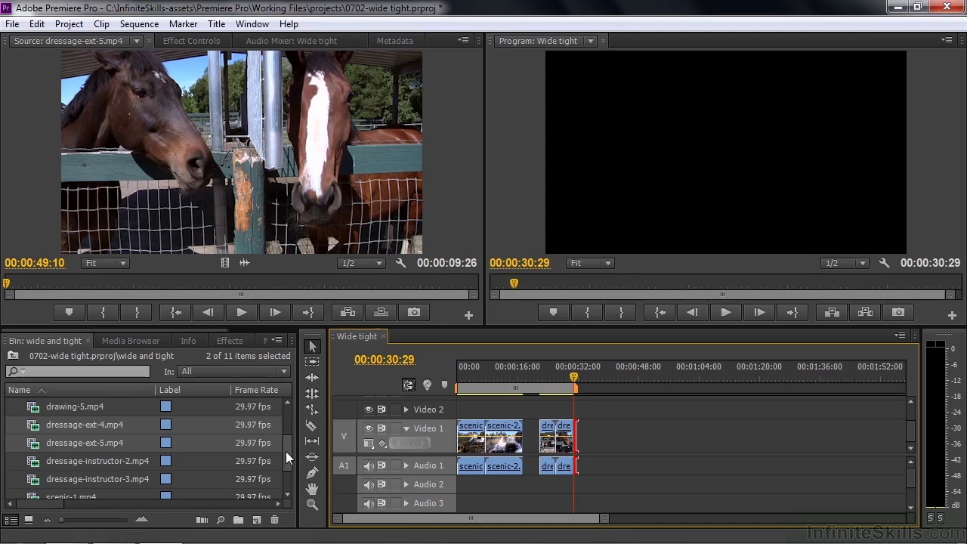
Load dressage-instructor-2 and -3 into the Source Monitor, showing dressage-instructor-2
left_click_drag(285, 451, 292, 464)
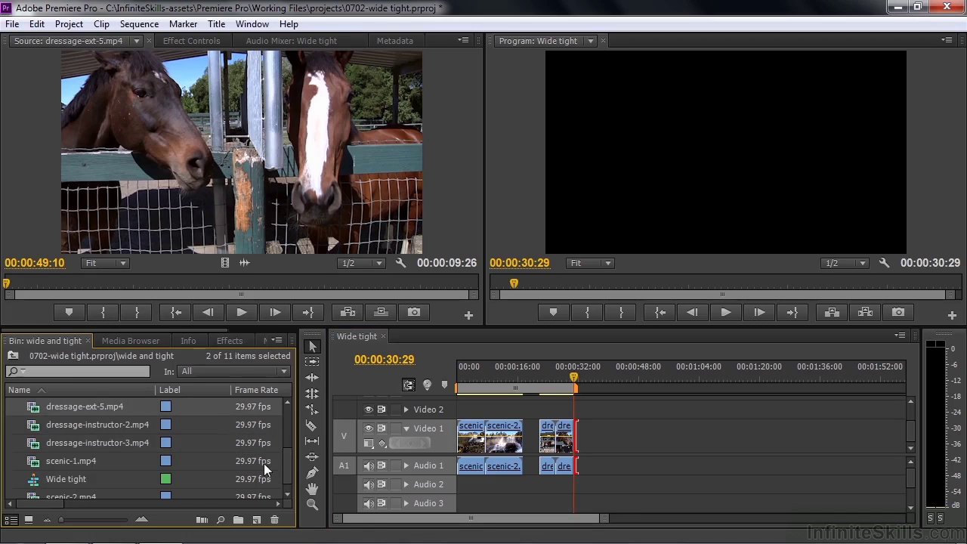
left_click(39, 428)
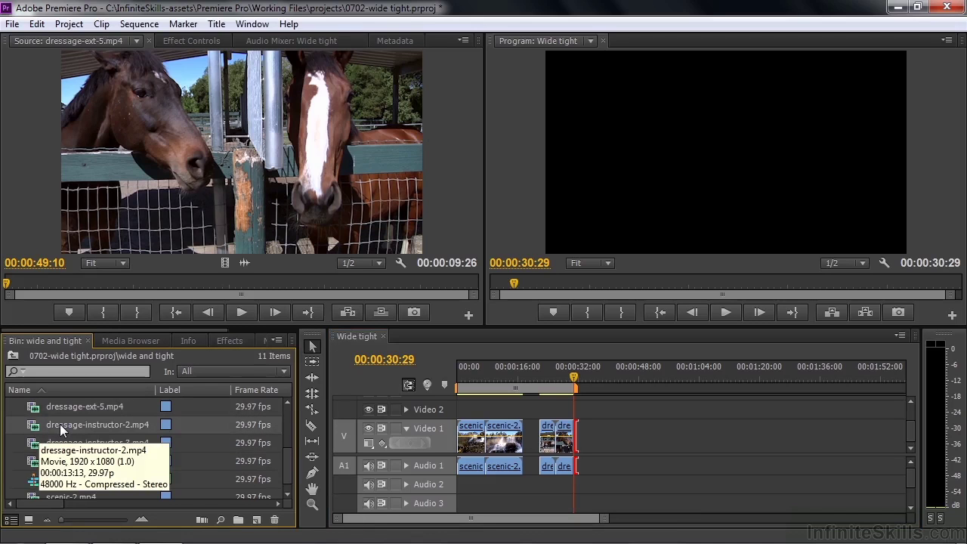
mouse_move(37, 440)
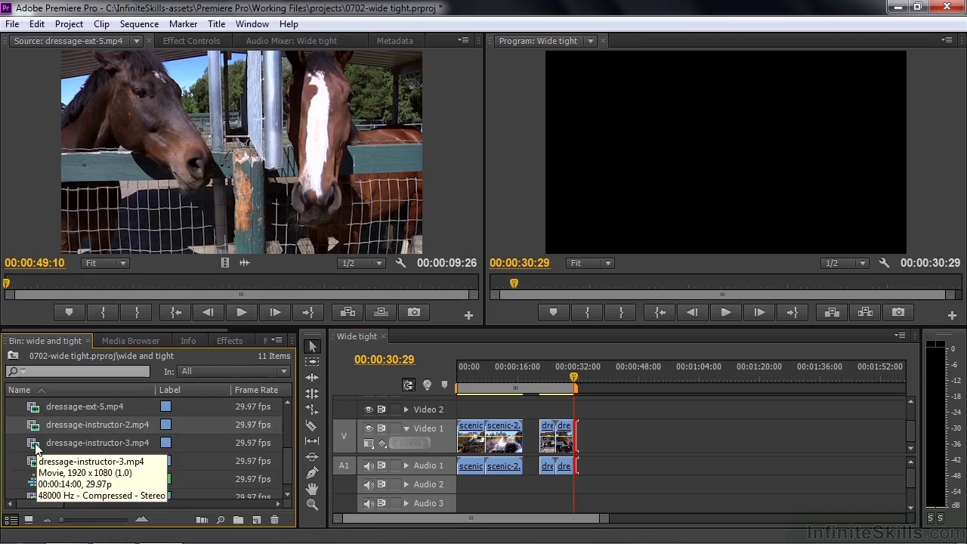
left_click(32, 444, "shift")
left_click_drag(37, 427, 147, 176)
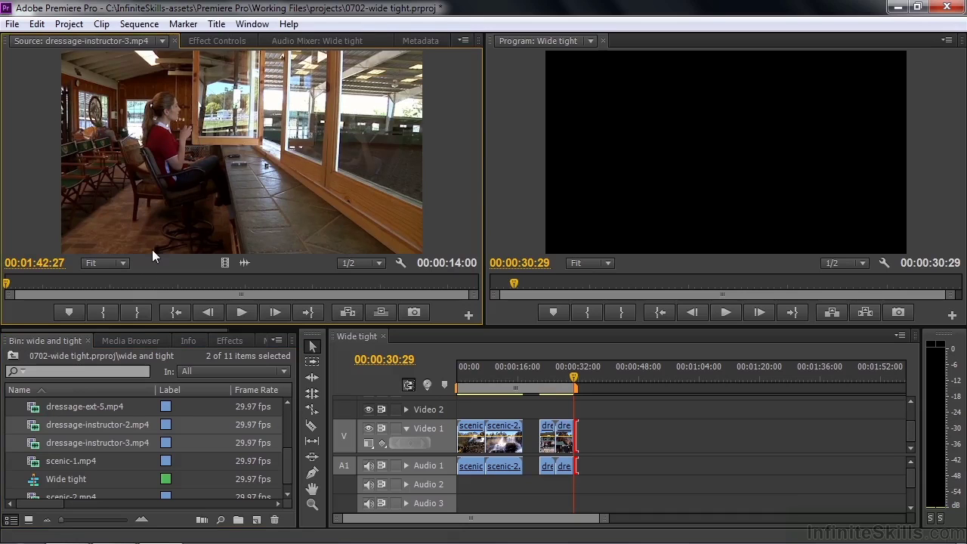
left_click(162, 41)
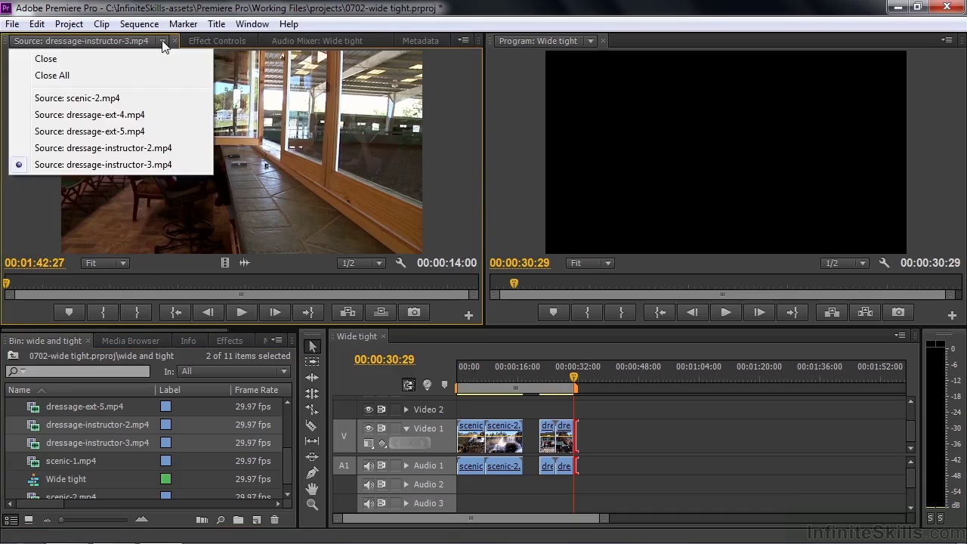
left_click(172, 147)
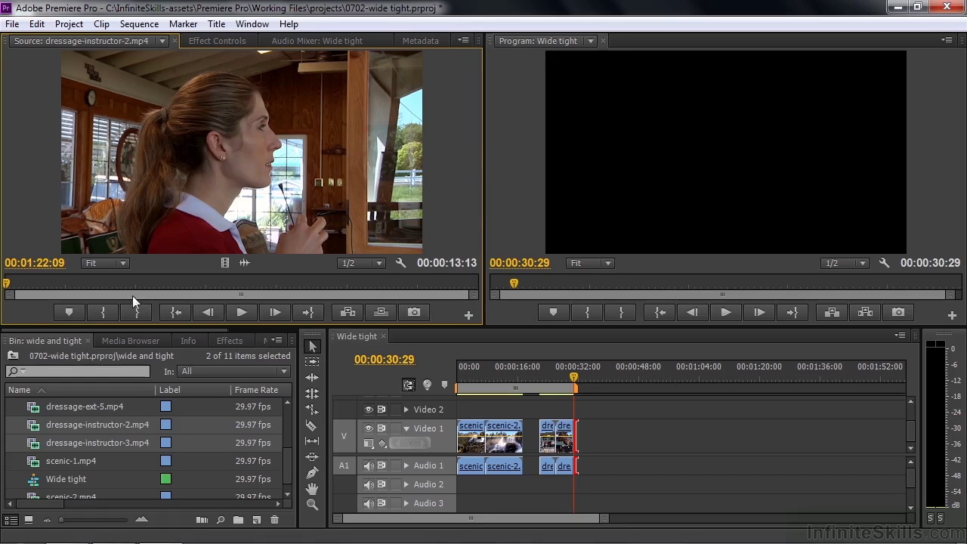
Review the dressage-instructor-2 clip and mark its In point at 01:25:04
left_click(241, 312)
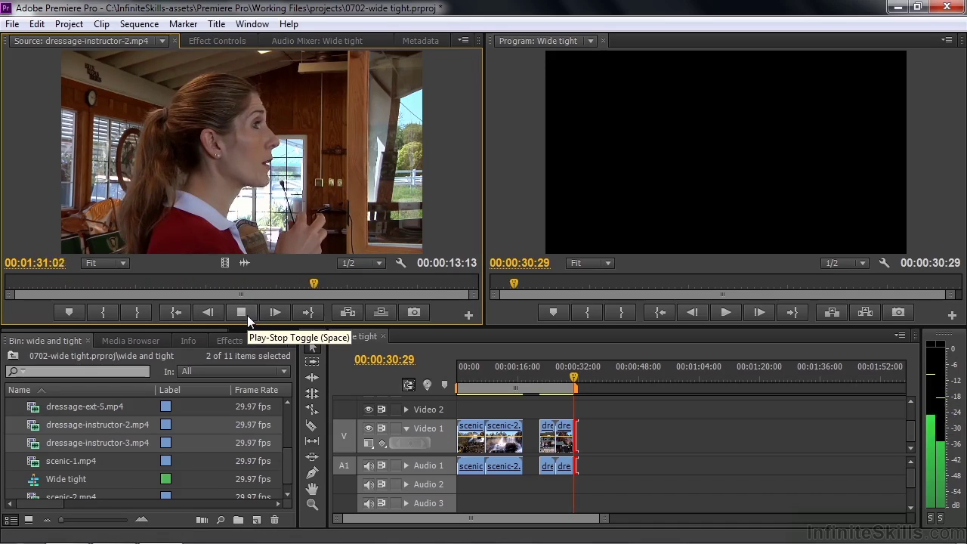
left_click(247, 311)
left_click_drag(388, 287, 106, 288)
key("space")
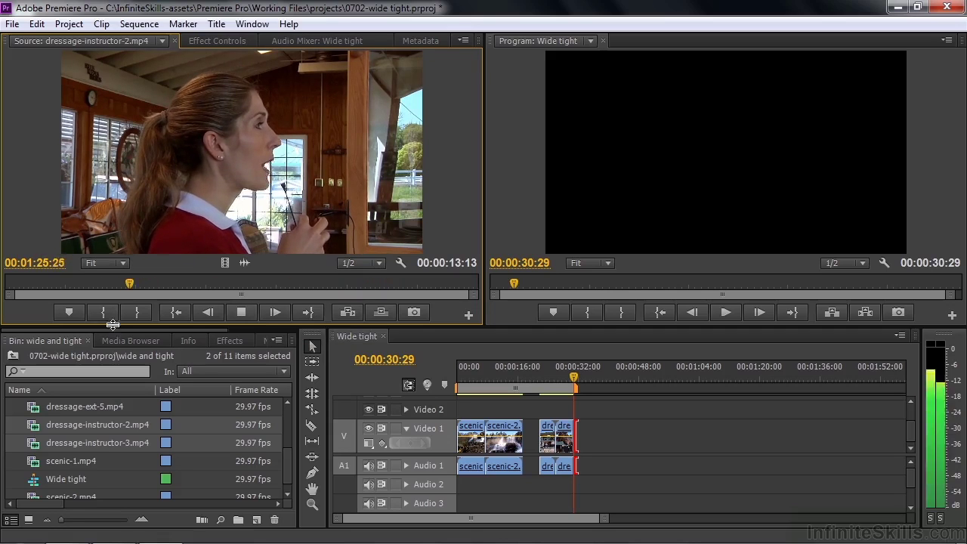
key("space")
left_click_drag(136, 284, 105, 284)
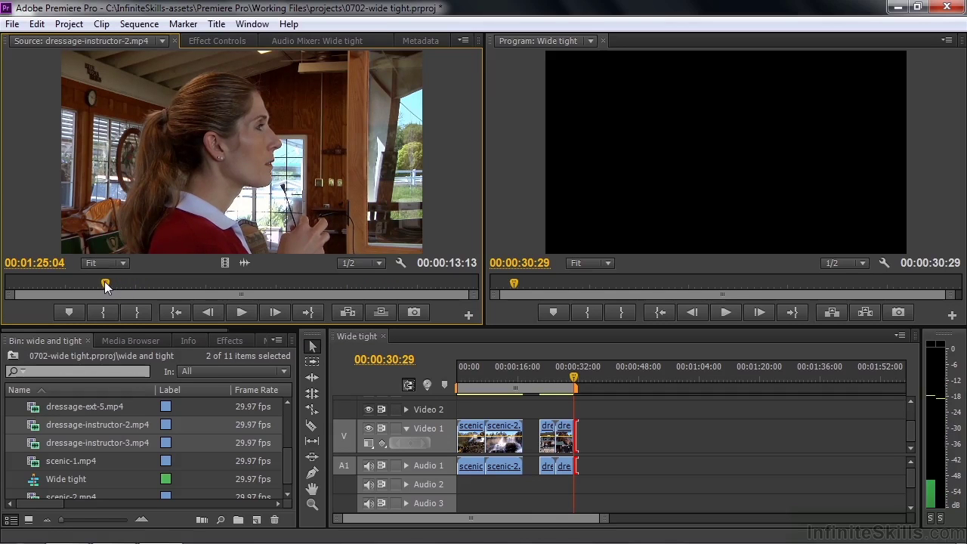
left_click(102, 309)
Mark the Out point at 01:31:04 and place the six-second shot on Video 1 after the existing clips
left_click_drag(105, 287, 345, 287)
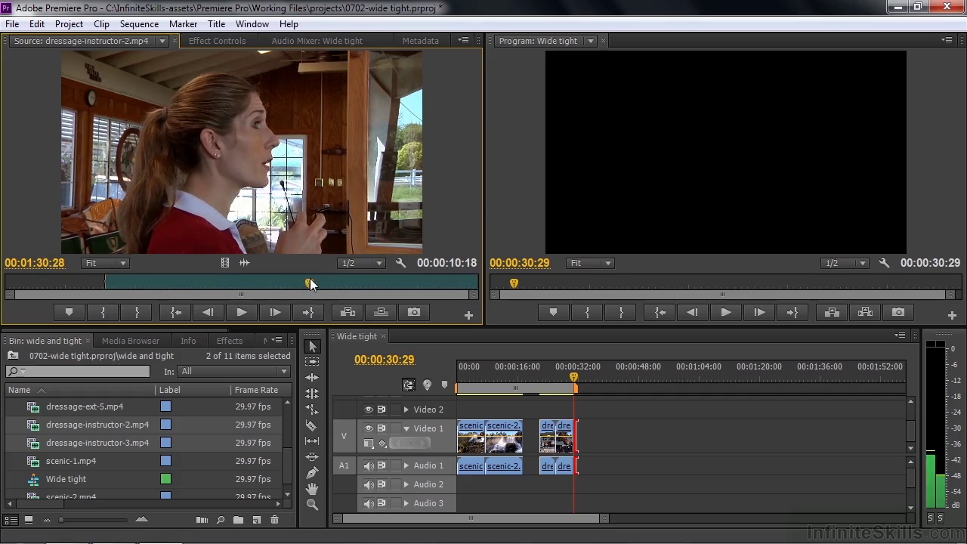
left_click_drag(344, 287, 240, 285)
key("space")
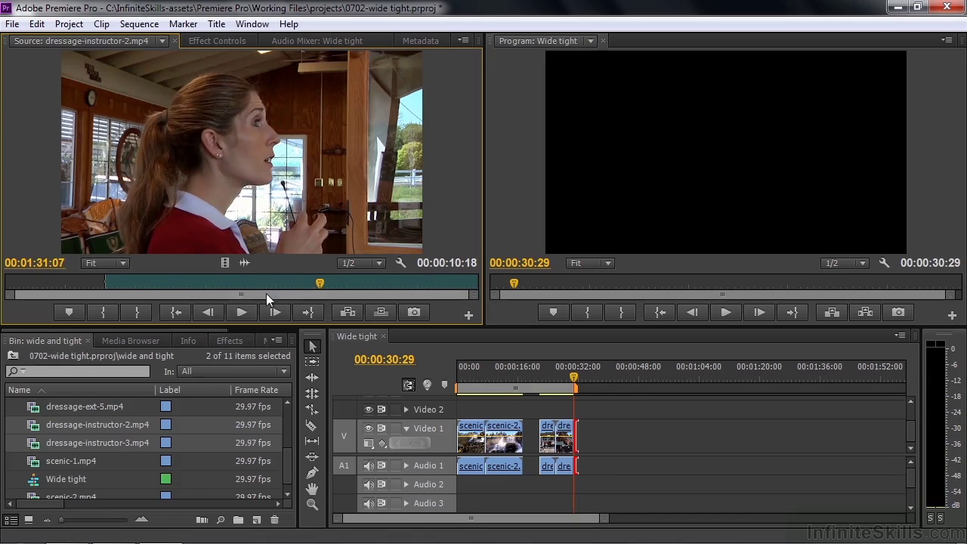
left_click_drag(322, 282, 319, 281)
left_click(137, 312)
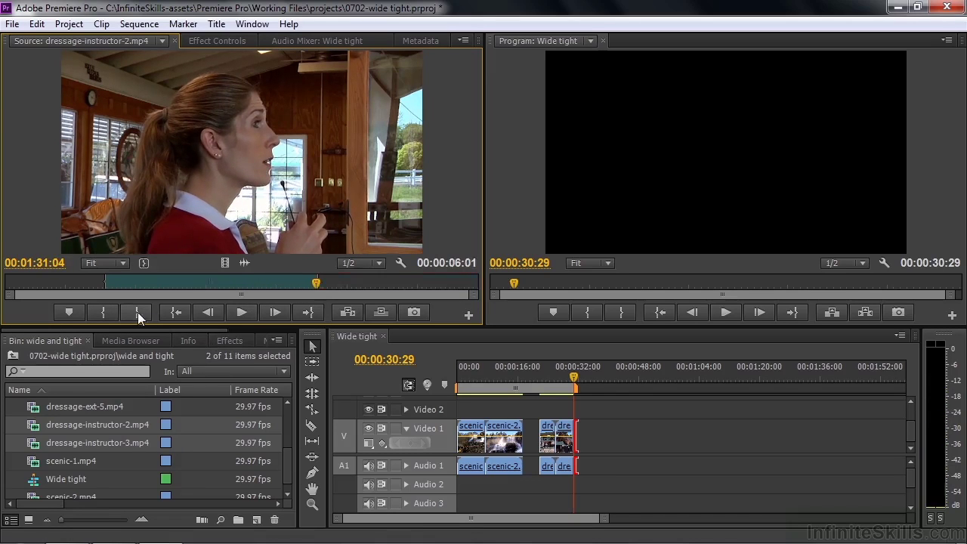
mouse_move(198, 296)
left_mouse_down()
mouse_move(610, 457)
mouse_move(599, 450)
left_mouse_up()
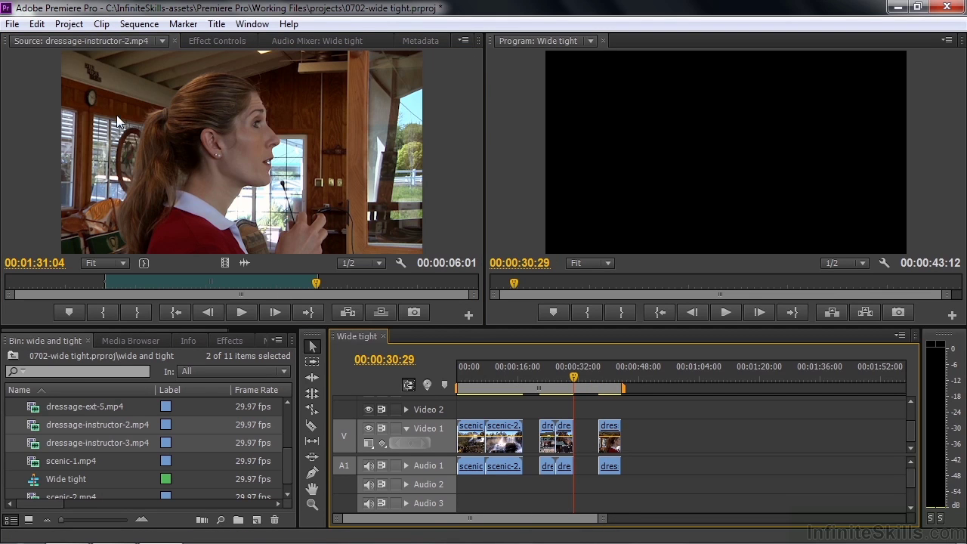
Load dressage-instructor-3.mp4 in the Source monitor and mark its Out point at 01:53:26
left_click(162, 43)
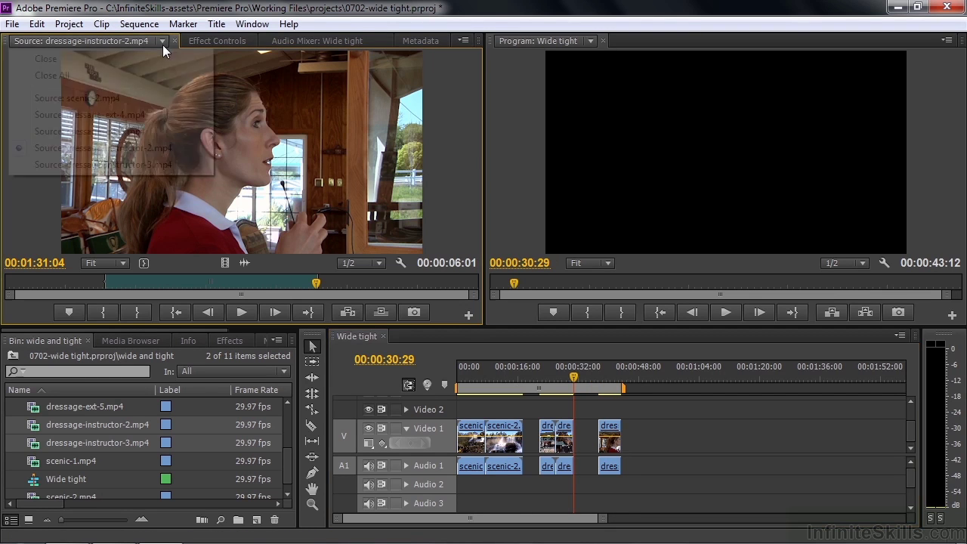
left_click(139, 165)
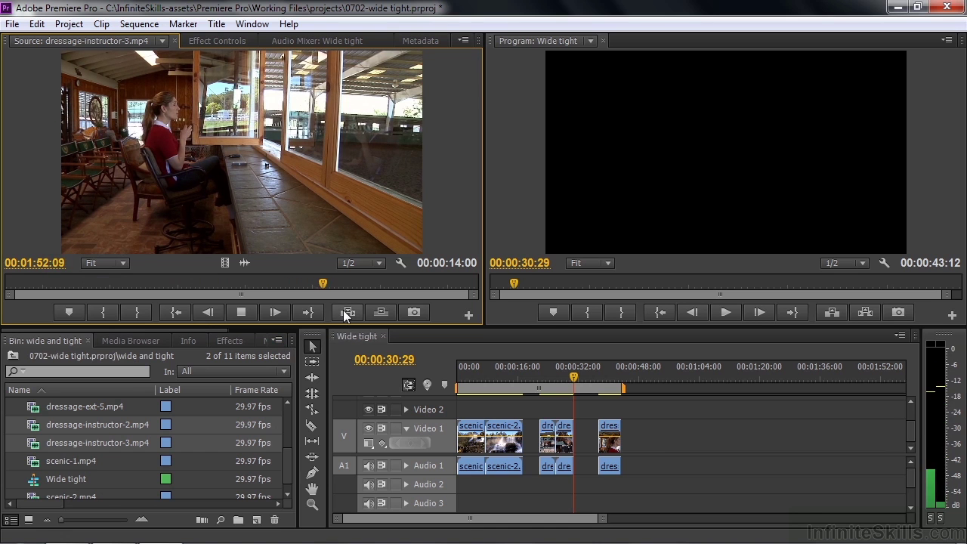
mouse_move(383, 287)
left_mouse_down()
mouse_move(458, 290)
mouse_move(104, 286)
left_mouse_up()
key("space")
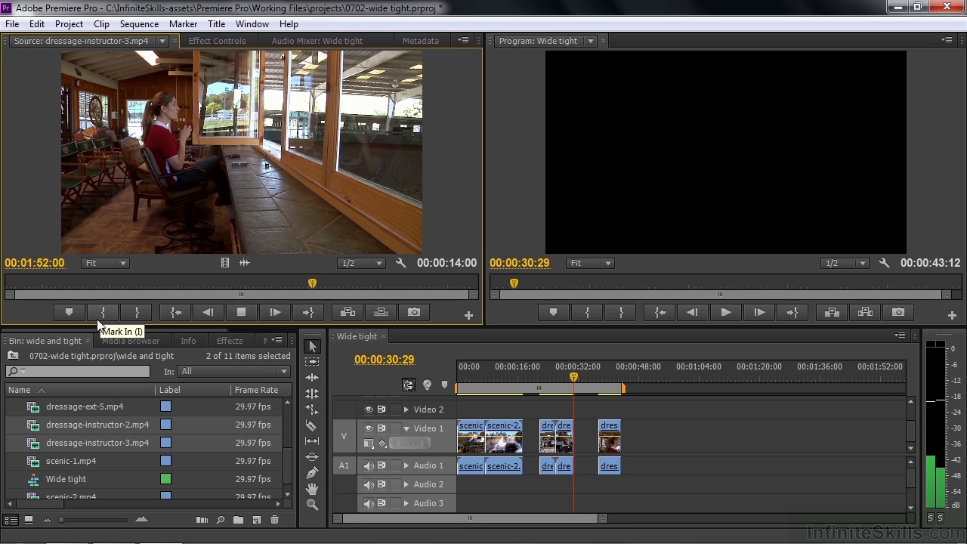
key("space")
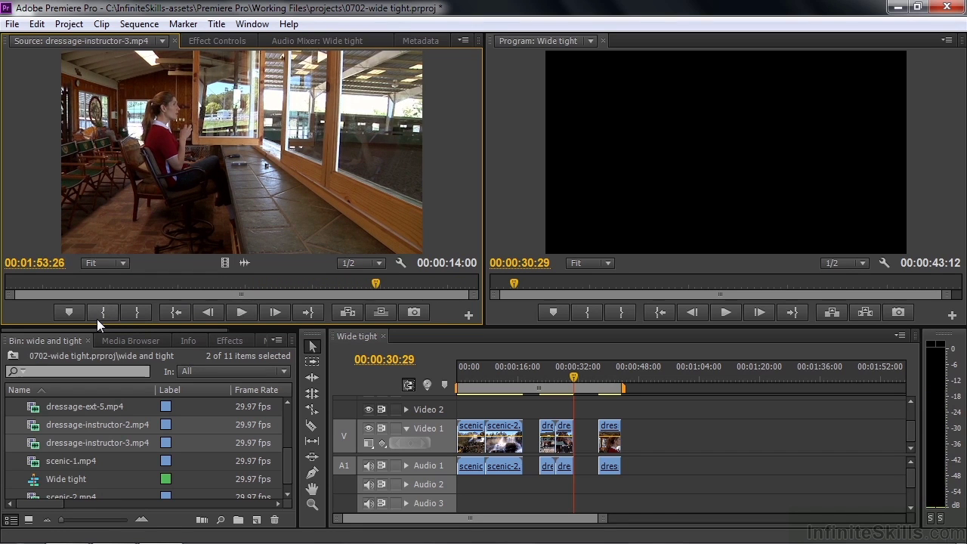
left_click(143, 316)
Mark the In point at 01:49:21 and place the 4-second shot after the close-up
left_click_drag(376, 281, 123, 283)
key("space")
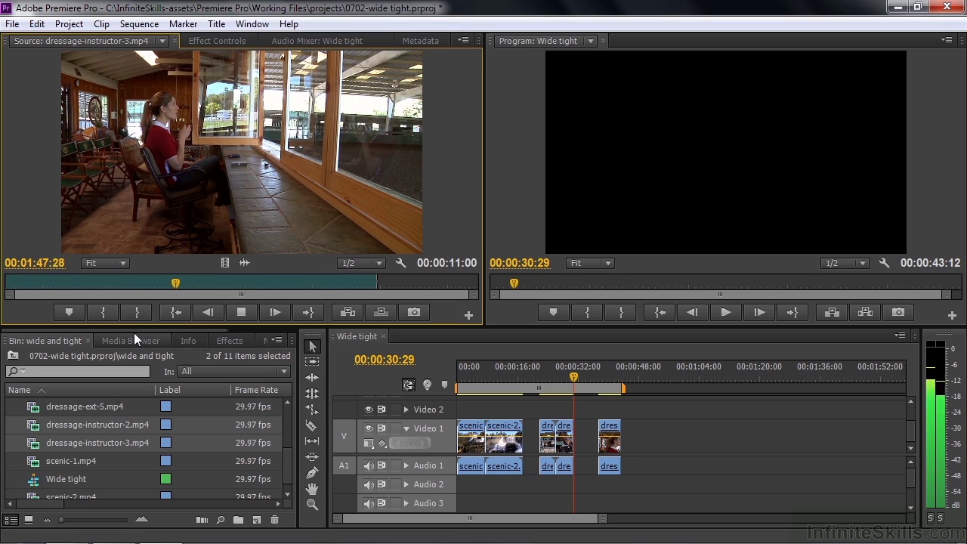
key("space")
left_click(104, 311)
key("space")
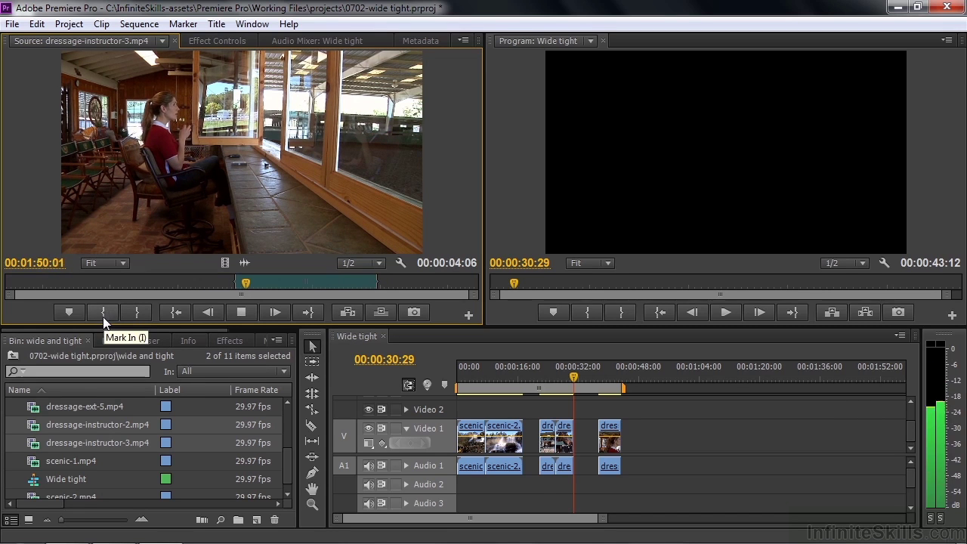
key("space")
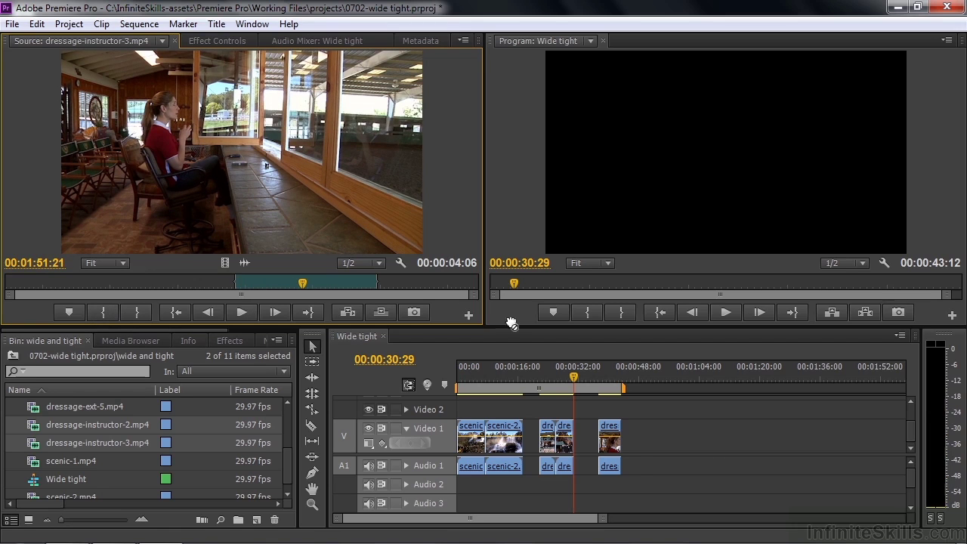
left_click_drag(423, 303, 600, 368)
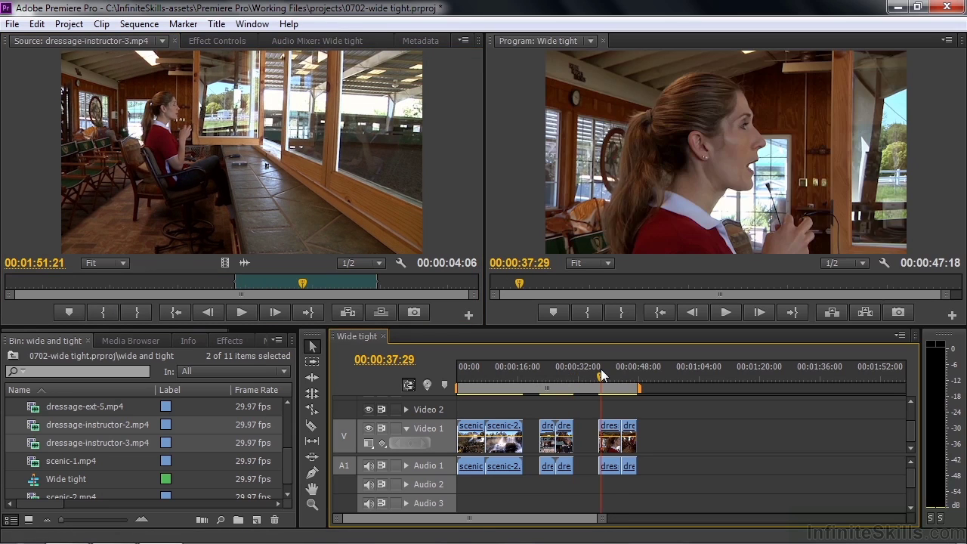
key("space")
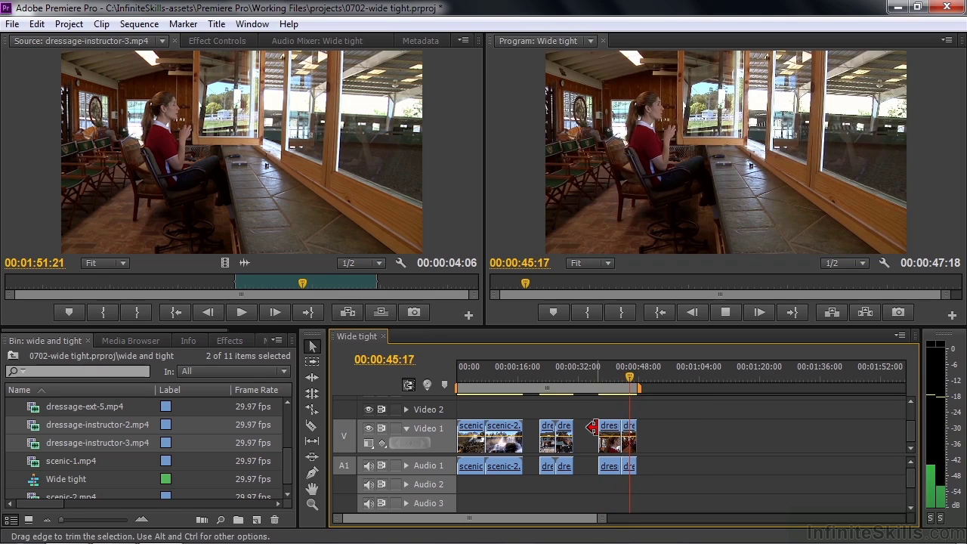
key("space")
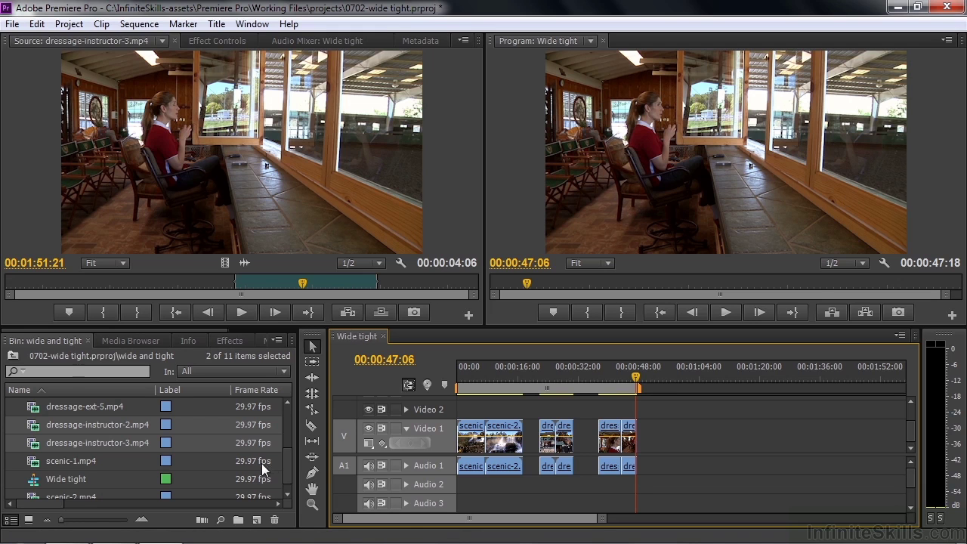
Scroll the bin to reveal drawing-1.mp4 through drawing-5.mp4 and show drawing-1's clip info
left_click_drag(287, 467, 293, 426)
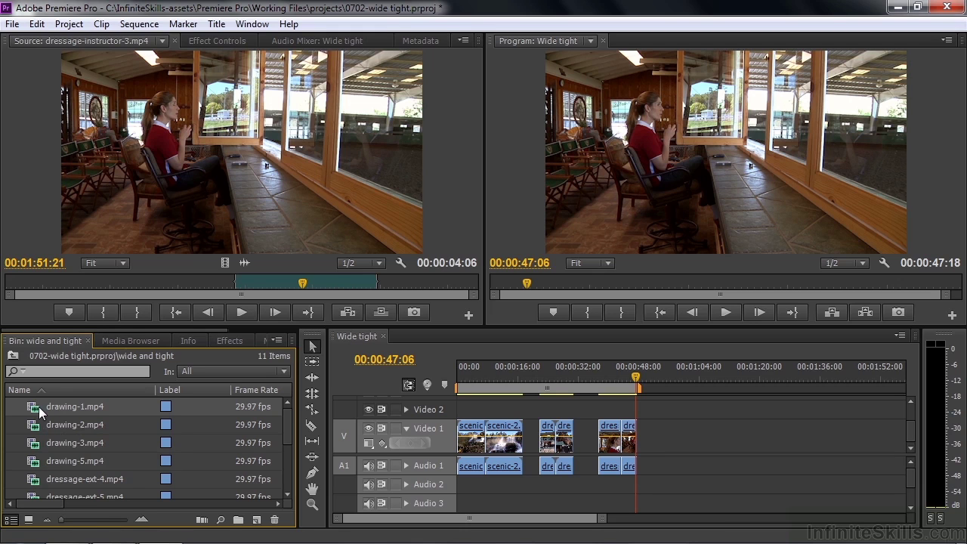
mouse_move(36, 408)
Load the four drawing clips into the source viewer and preview drawing-1
left_click(30, 462, "shift")
left_click_drag(38, 430, 227, 160)
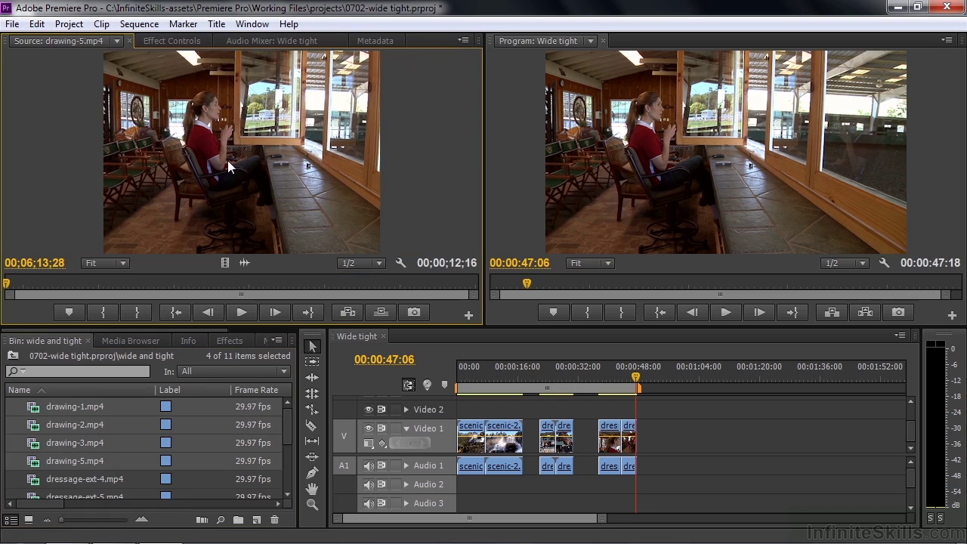
left_click(117, 40)
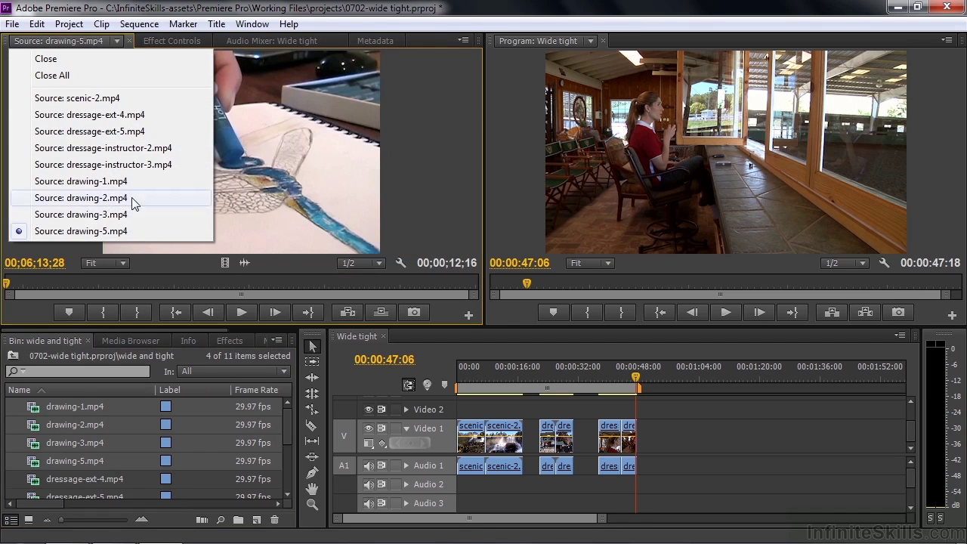
left_click(58, 182)
left_click_drag(7, 284, 334, 291)
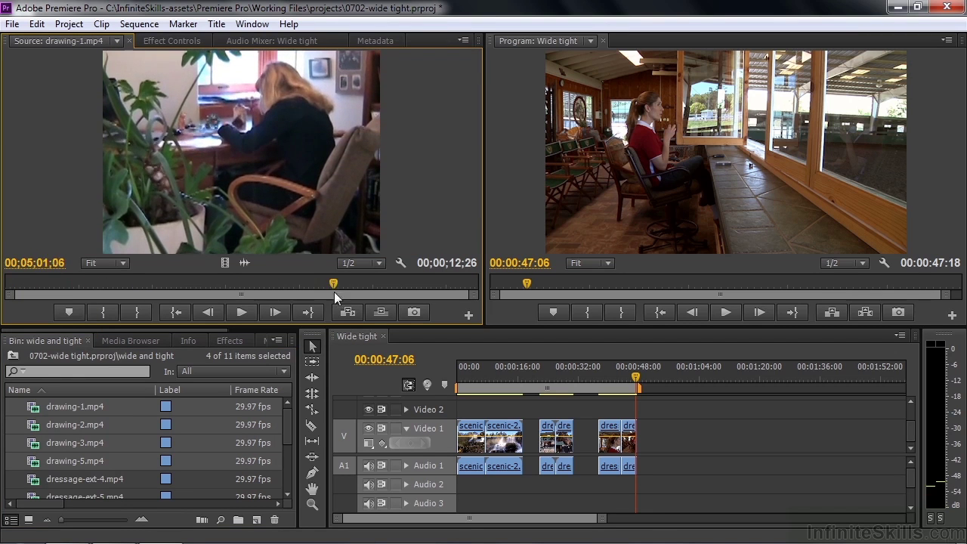
Preview the drawing-2, drawing-3 and drawing-5 clips in the source viewer
left_click(117, 41)
left_click(80, 199)
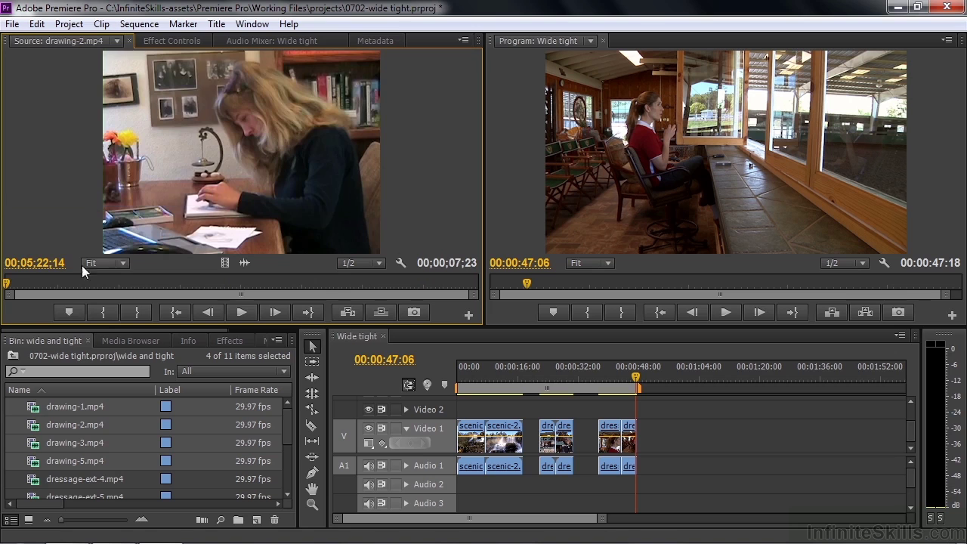
left_click_drag(12, 283, 279, 284)
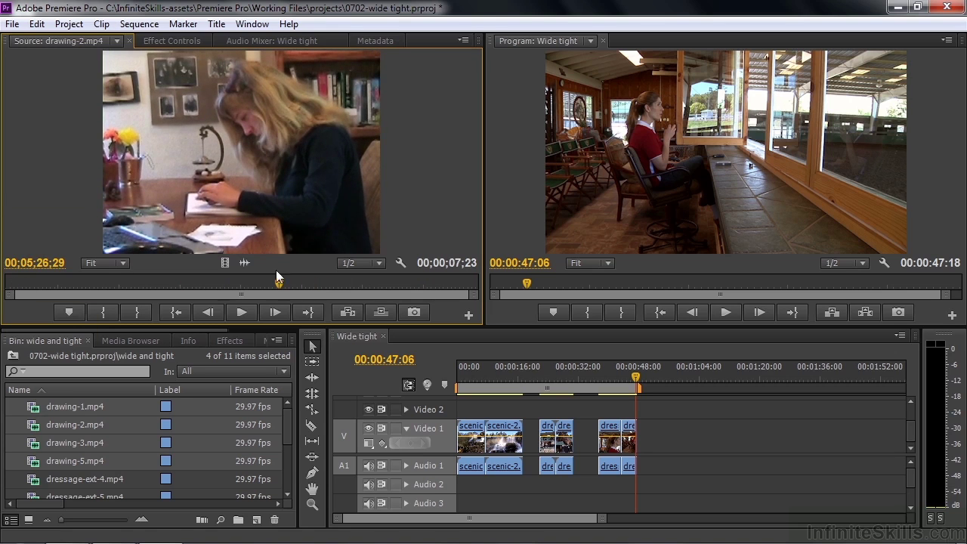
left_click(117, 41)
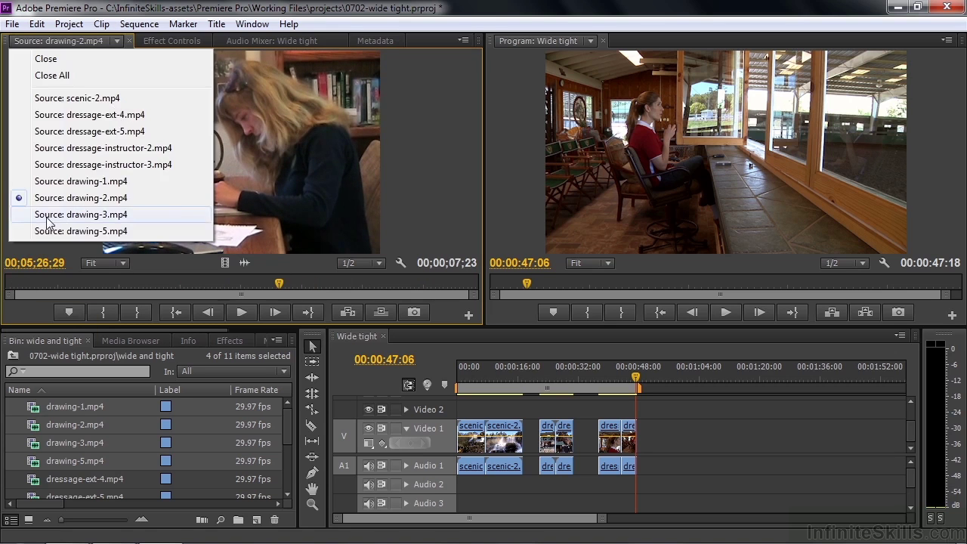
left_click(57, 214)
left_click_drag(7, 284, 266, 284)
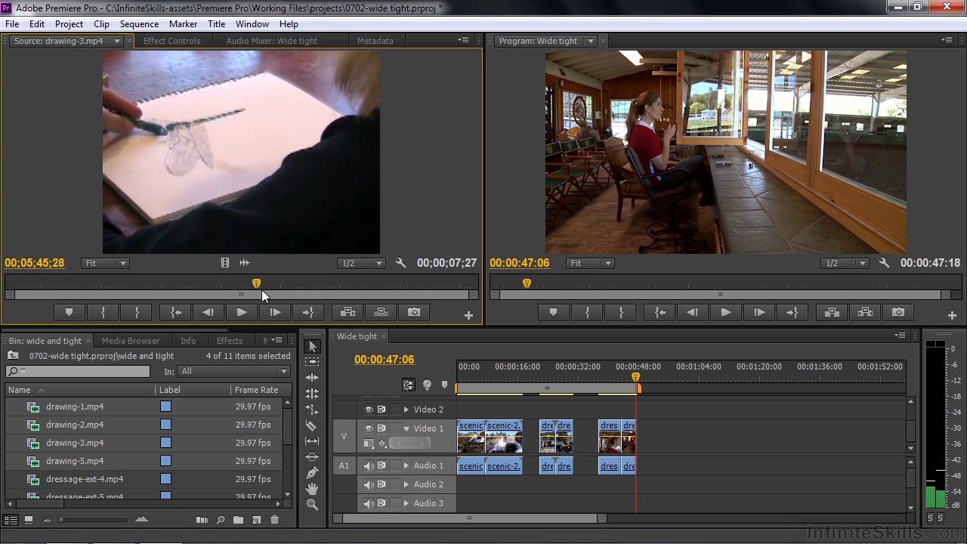
left_click(117, 41)
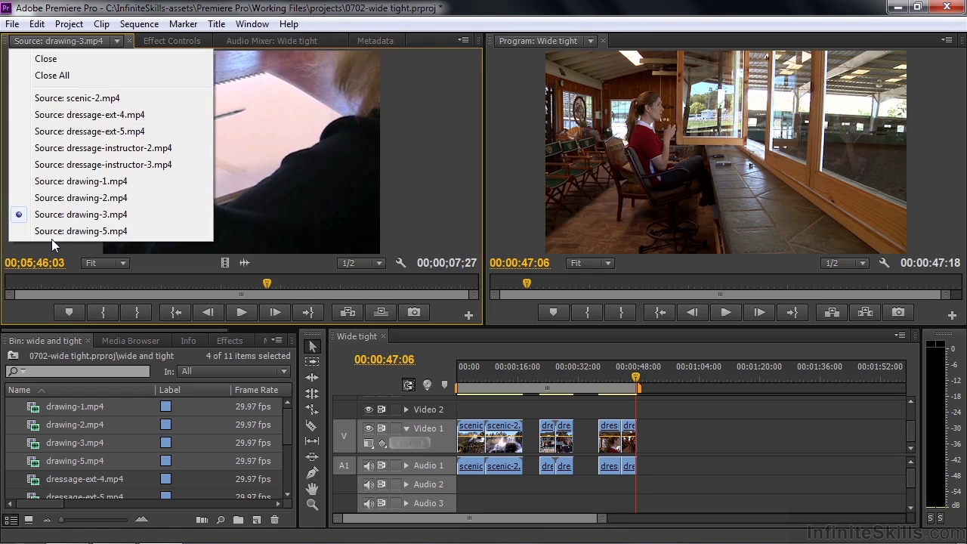
left_click(52, 237)
left_click(138, 315)
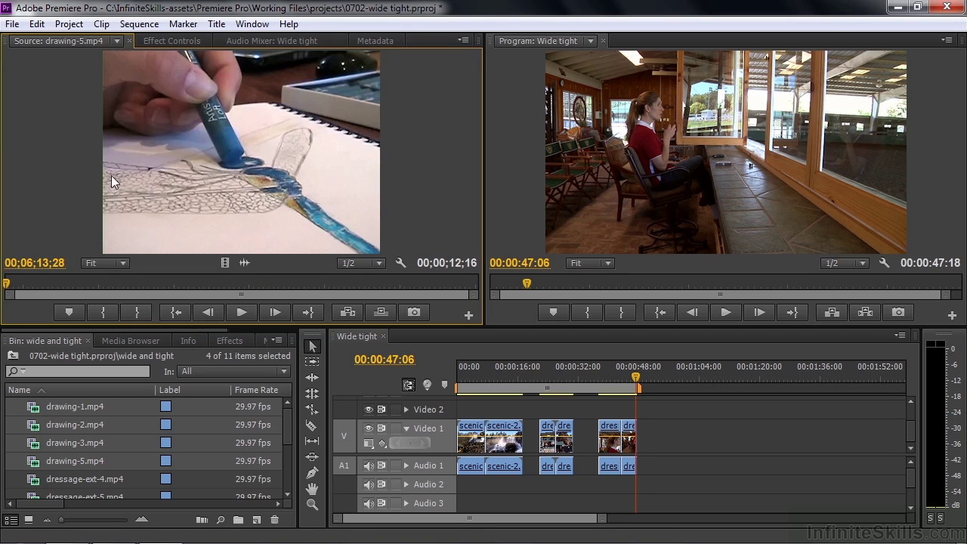
Return to drawing-1.mp4 and scrub for a usable moment
left_click(117, 41)
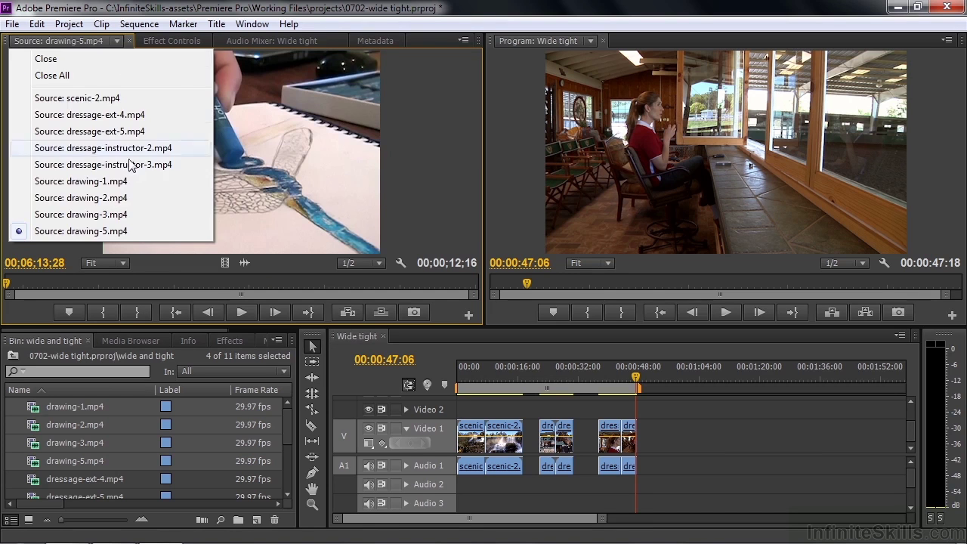
left_click(42, 182)
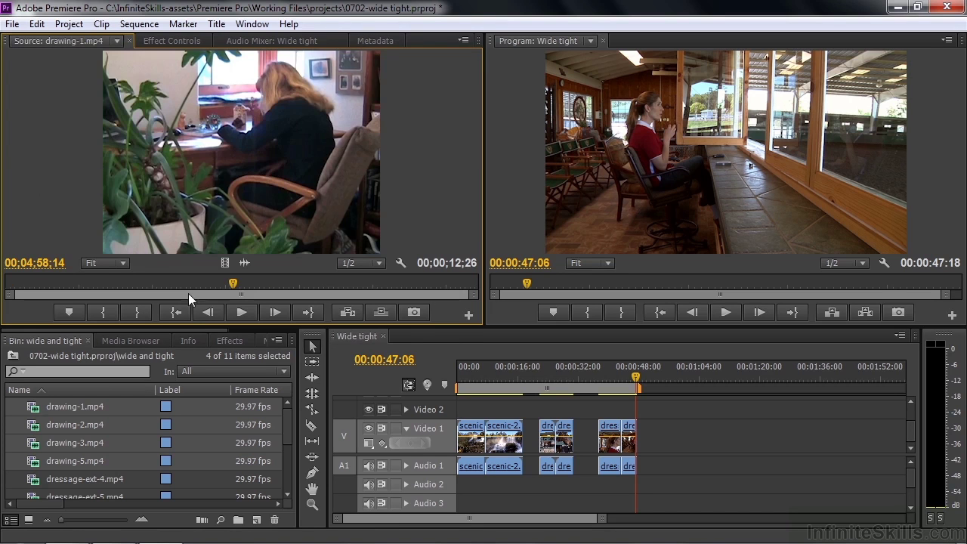
mouse_move(236, 286)
left_mouse_down()
mouse_move(147, 285)
mouse_move(322, 306)
mouse_move(176, 313)
mouse_move(364, 335)
left_mouse_up()
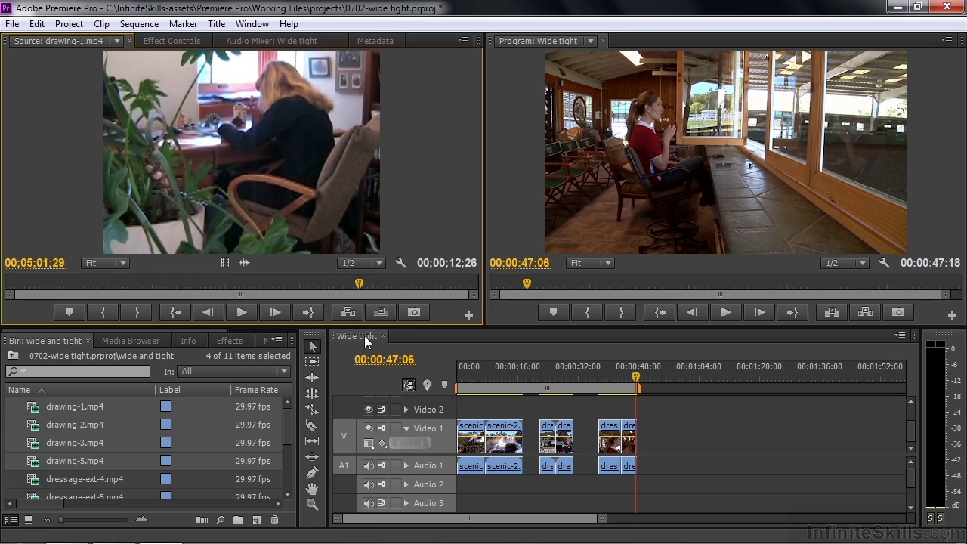
Mark In and Out around a six-second section of drawing-1.mp4
left_click(136, 313)
left_click_drag(364, 284, 133, 298)
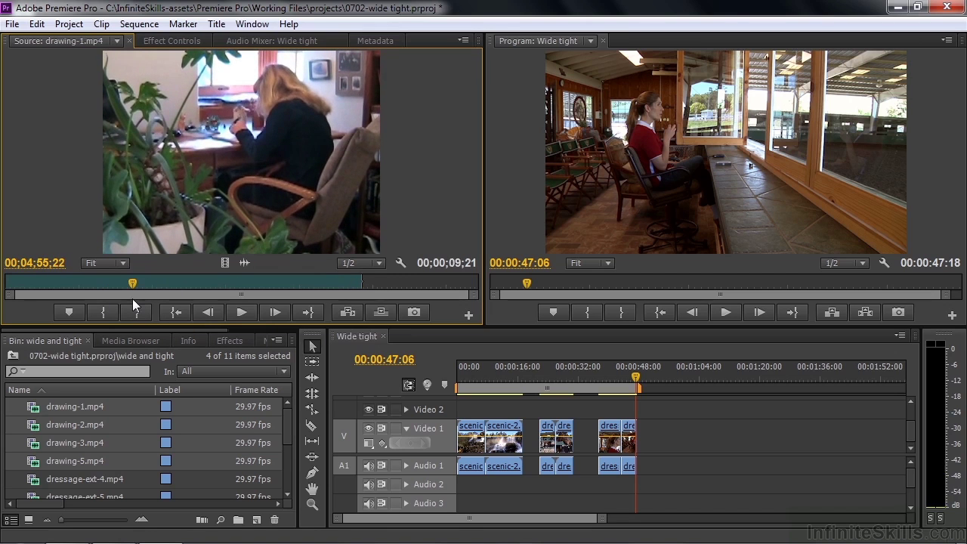
left_click(108, 311)
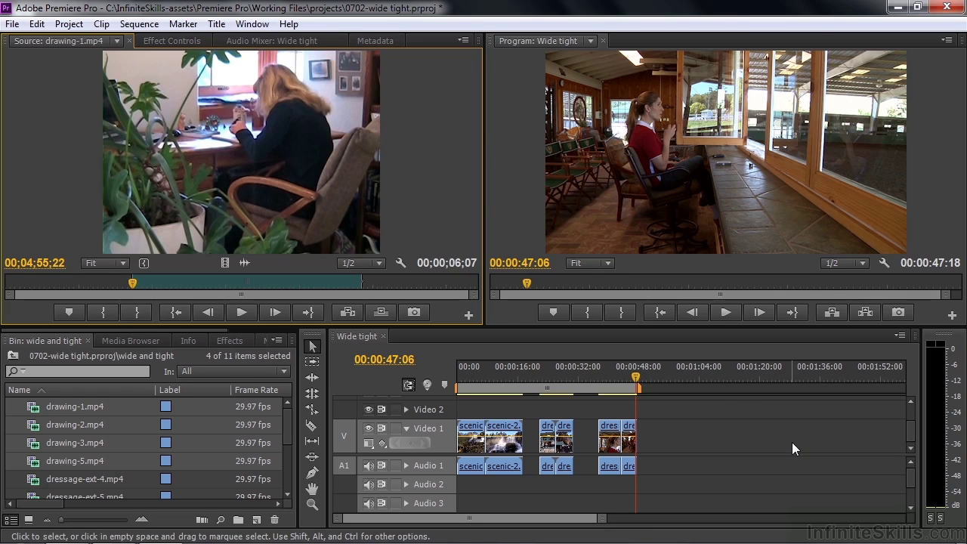
Add the section to the end of Wide tight as a trial, then delete it again
left_click_drag(274, 200, 683, 435)
left_click(672, 378)
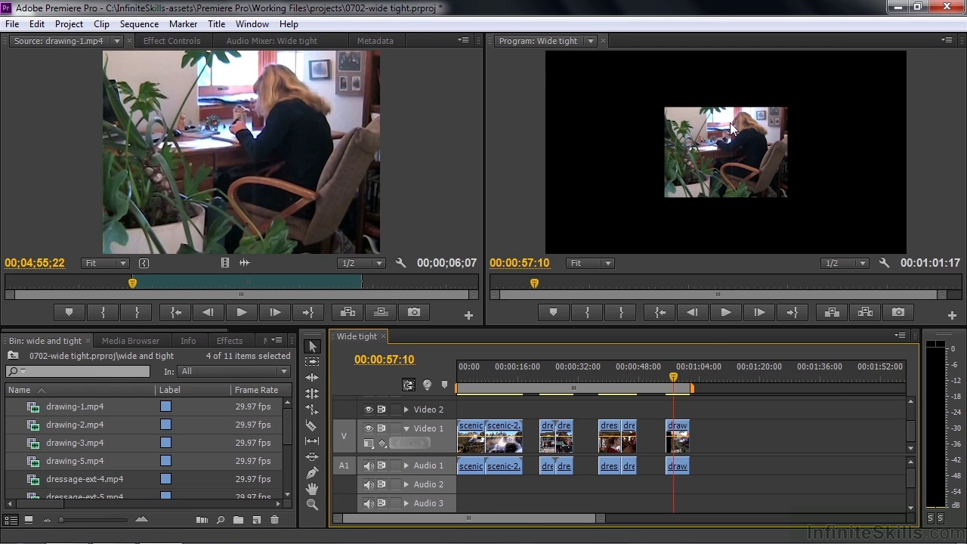
left_click(676, 432)
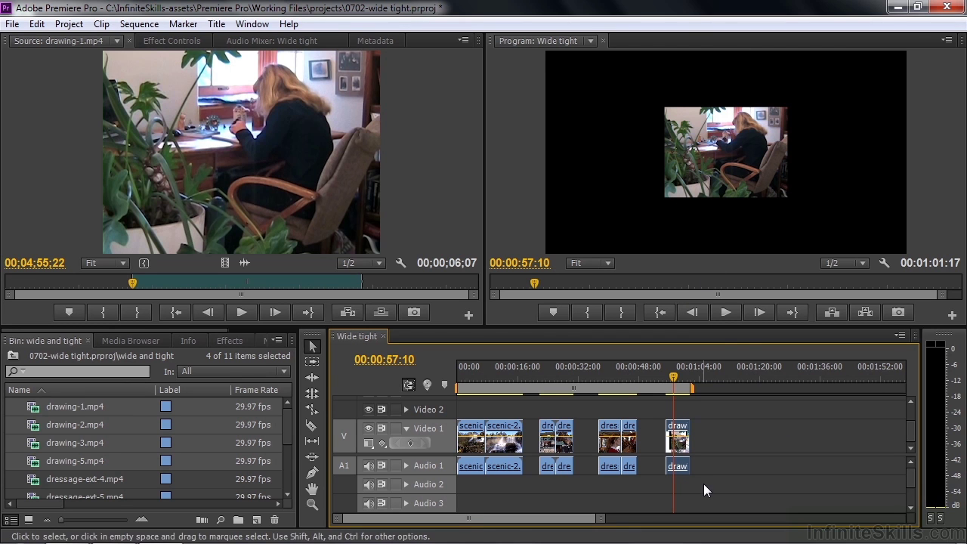
key("Delete")
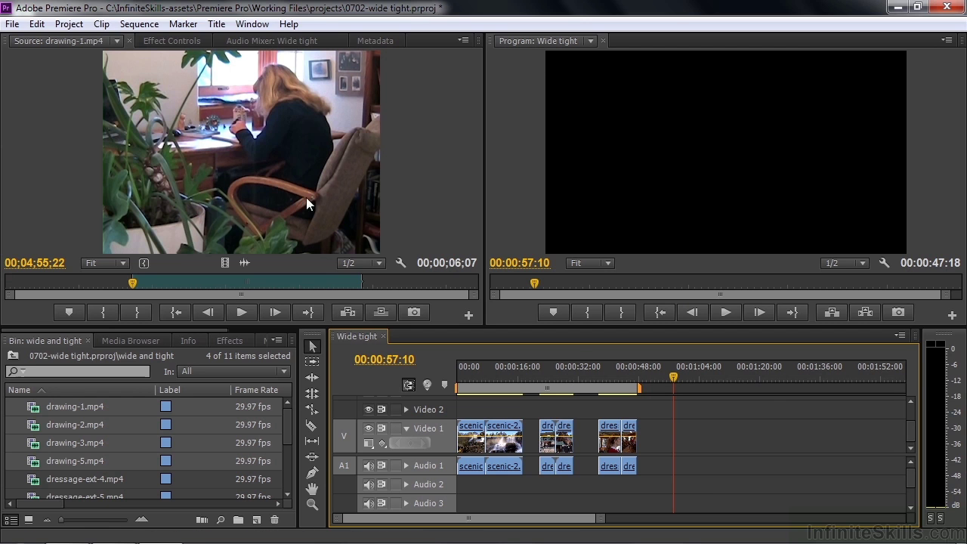
Create a new drawing-1.mp4 sequence from the marked drawing-1 clip using New Item
left_click(302, 187)
left_click_drag(284, 485, 257, 521)
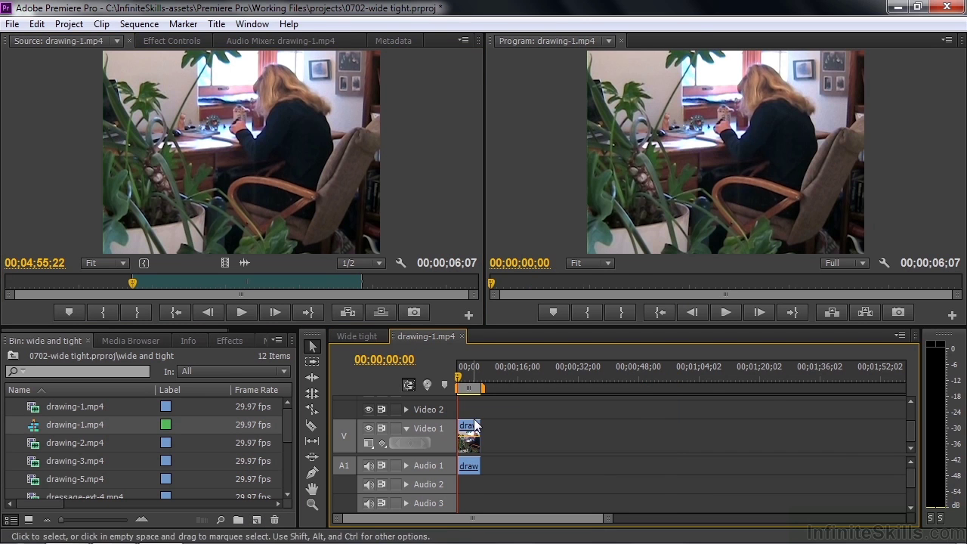
left_click_drag(460, 377, 422, 438)
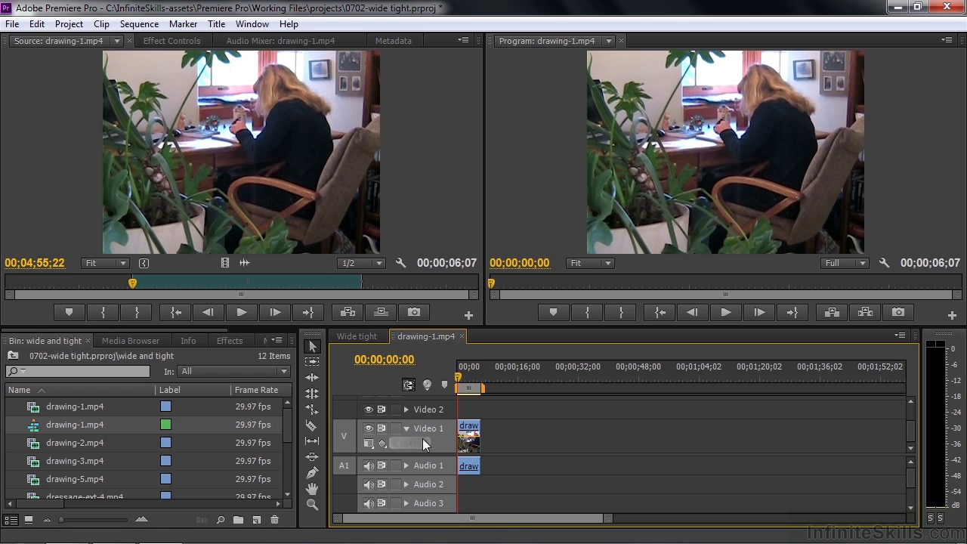
Confirm the new sequence's settings are DV NTSC, closing without changes
right_click(38, 426)
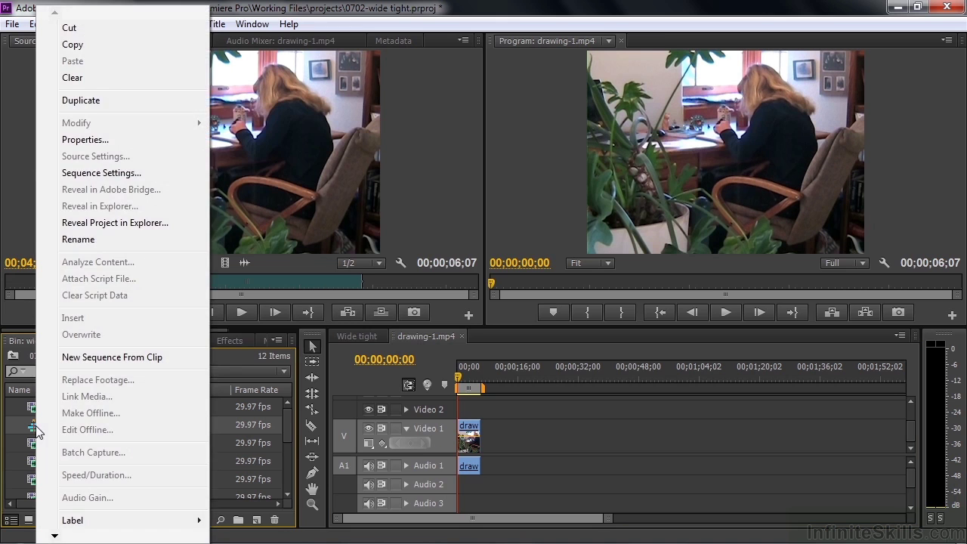
left_click(98, 175)
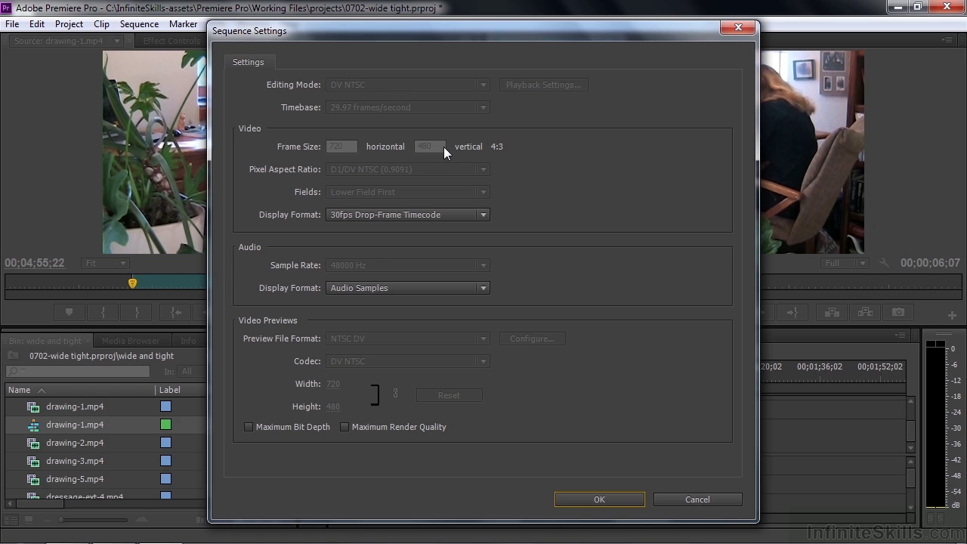
left_click(712, 498)
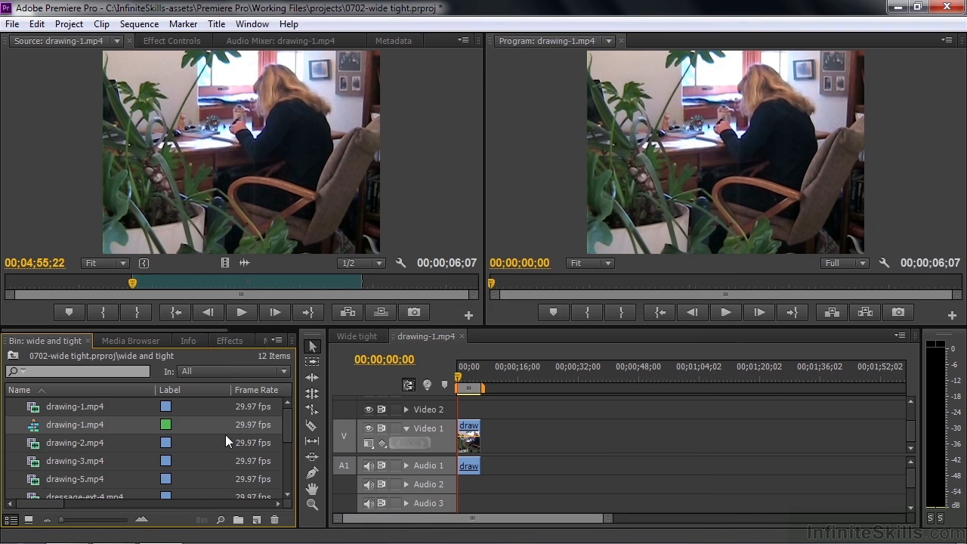
Mark a close-up section of drawing-3.mp4 and place it after drawing-1 on Video 1
left_click(118, 41)
left_click(80, 214)
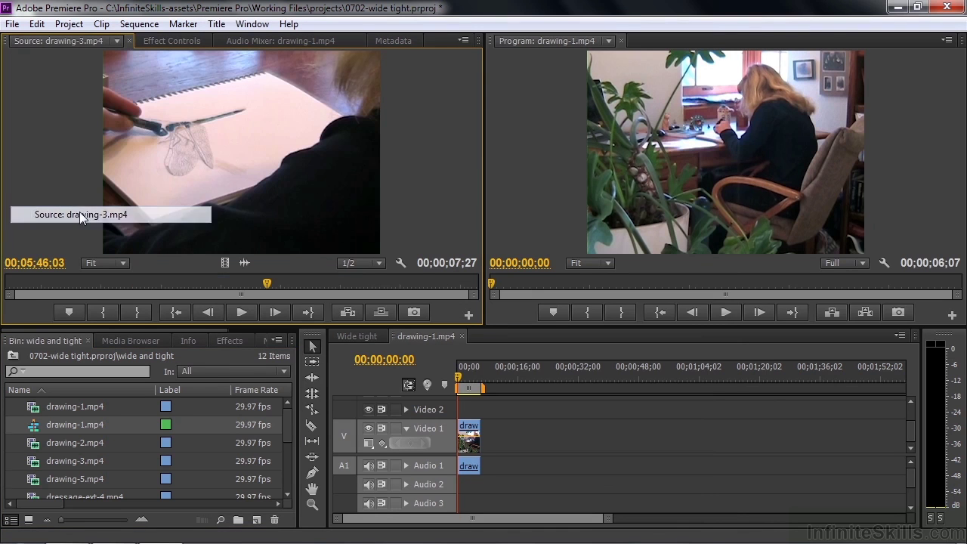
left_click_drag(266, 284, 182, 284)
left_click_drag(458, 376, 482, 383)
mouse_move(183, 284)
left_mouse_down()
mouse_move(202, 284)
mouse_move(104, 284)
mouse_move(396, 293)
left_mouse_up()
left_click(103, 307)
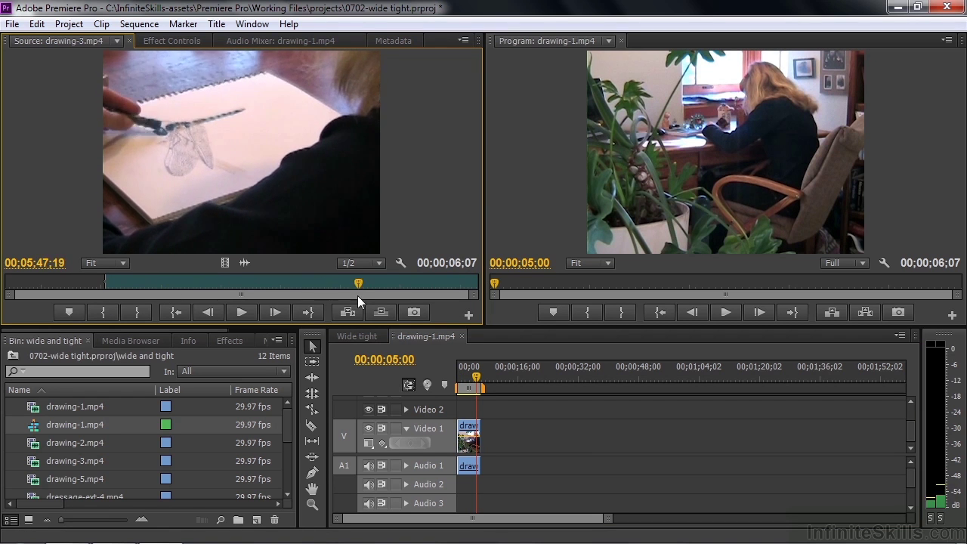
left_click(138, 311)
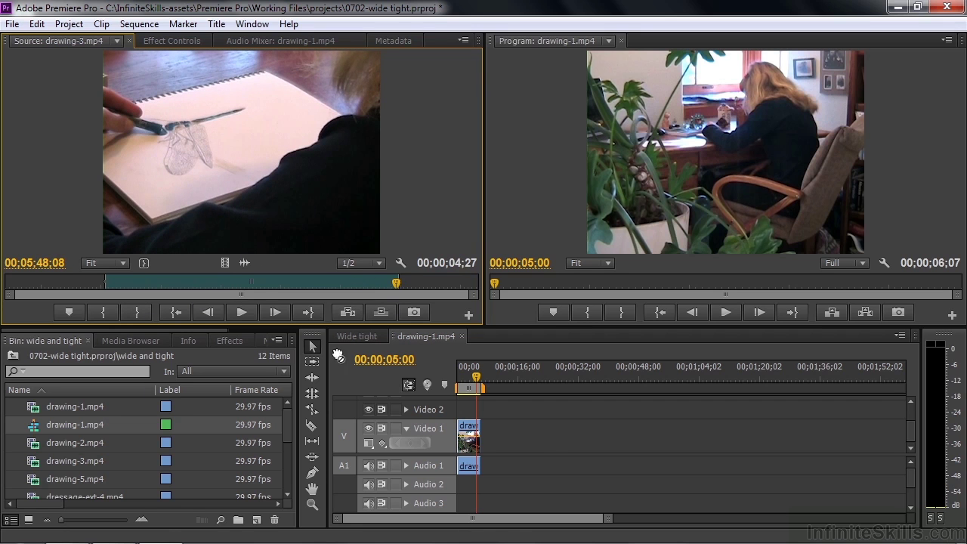
left_click_drag(314, 205, 489, 438)
left_click(468, 381)
Play back the wide-to-close-up cut twice to review it
left_click_drag(468, 385, 462, 385)
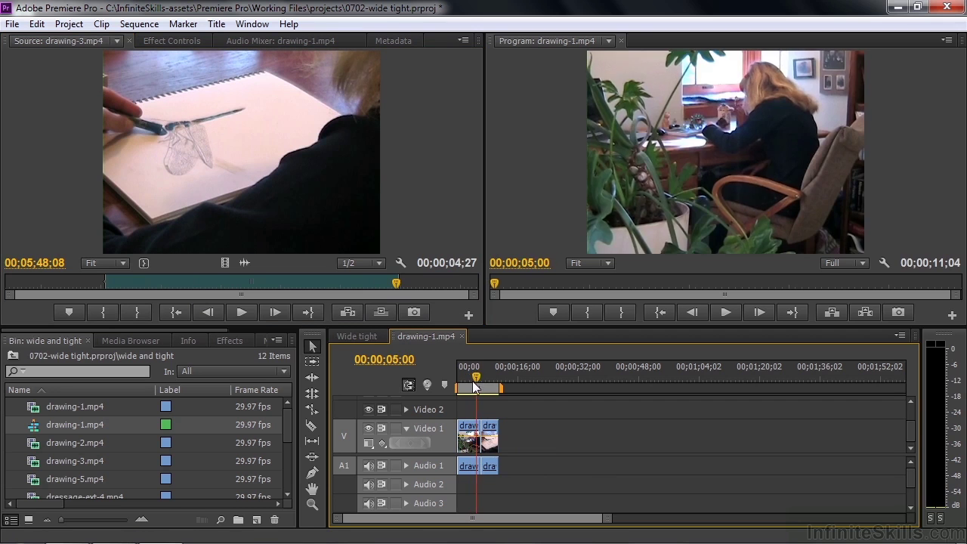
key("space")
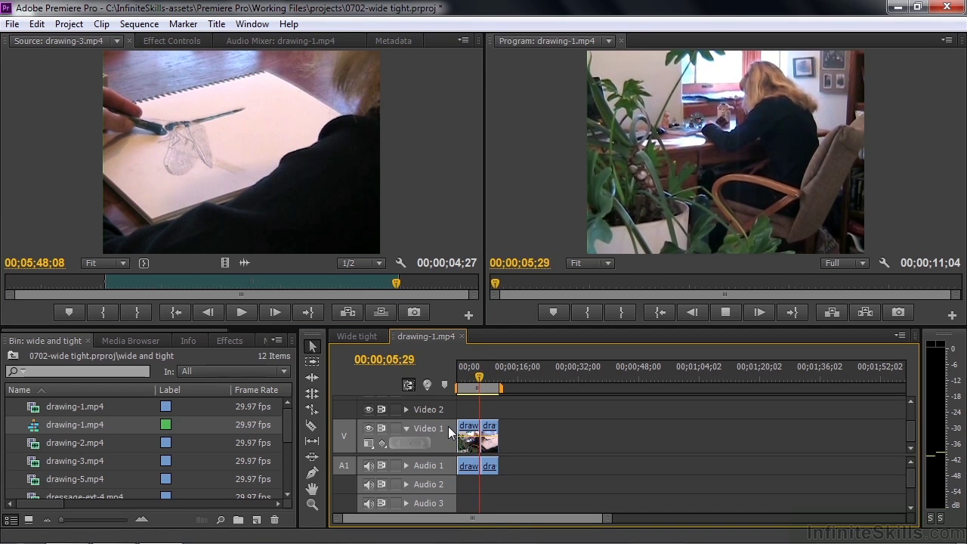
key("space")
left_click_drag(461, 385, 475, 385)
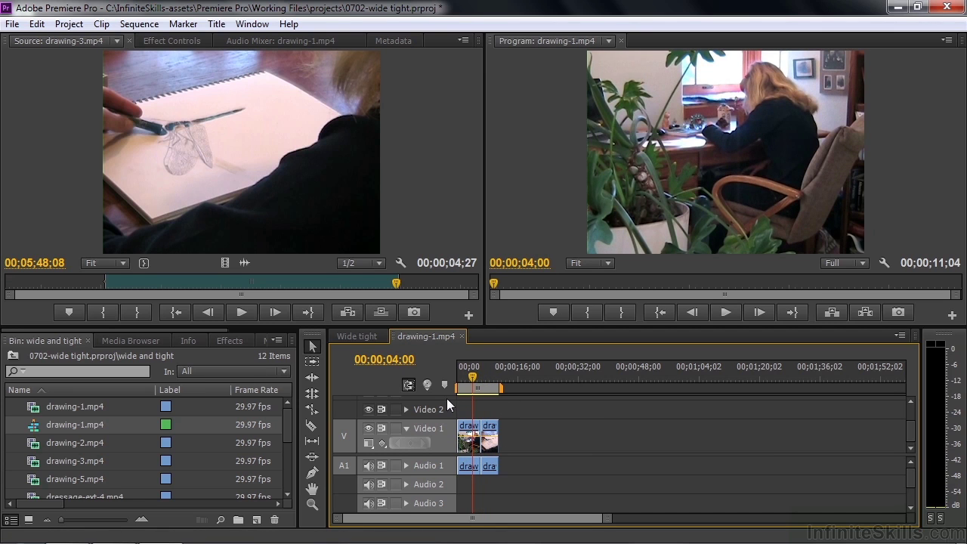
key("space")
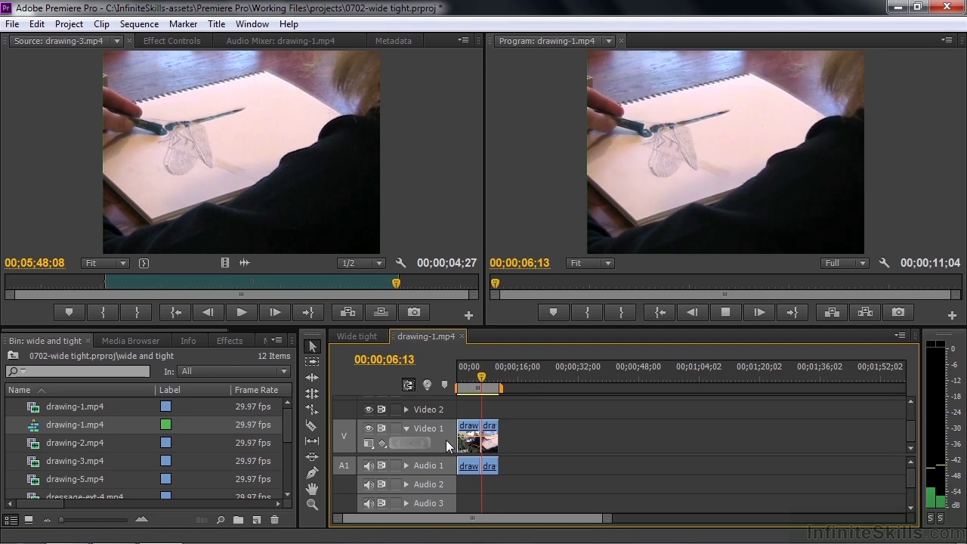
key("space")
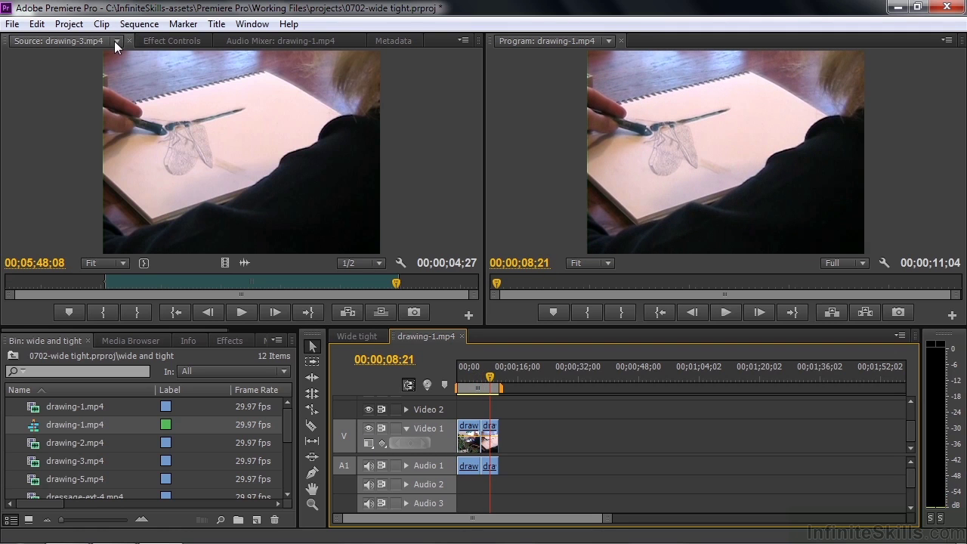
Mark a five-second section of drawing-2.mp4 and place it on Video 1 after the close-up
left_click(114, 40)
left_click(96, 197)
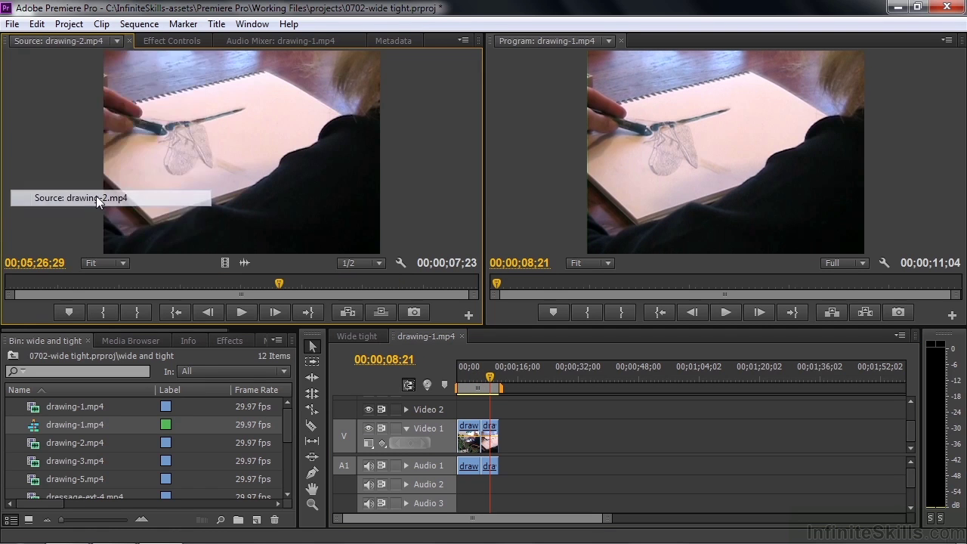
mouse_move(278, 282)
left_mouse_down()
mouse_move(106, 280)
mouse_move(407, 302)
mouse_move(79, 277)
mouse_move(269, 283)
mouse_move(91, 284)
left_mouse_up()
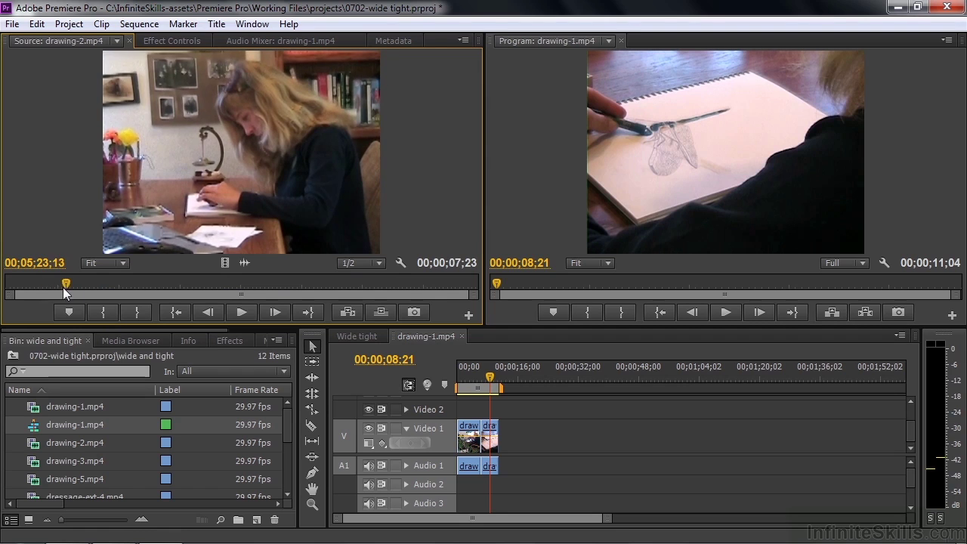
left_click(106, 311)
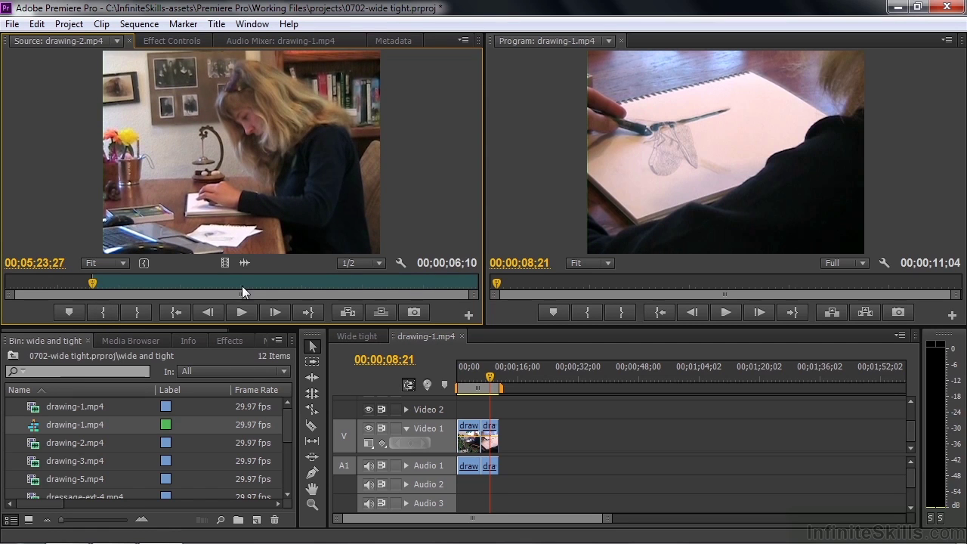
left_click_drag(92, 287, 393, 290)
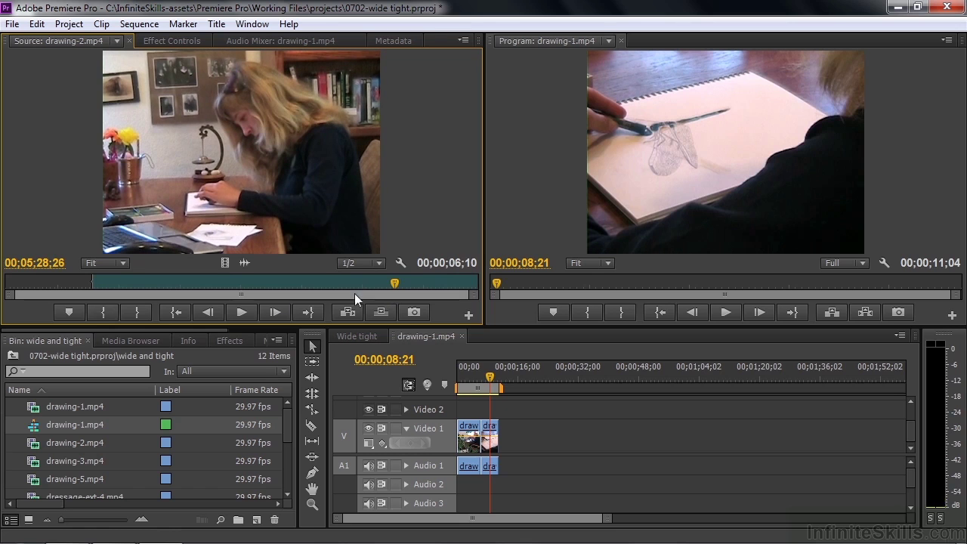
left_click(133, 310)
left_click_drag(227, 250, 513, 443)
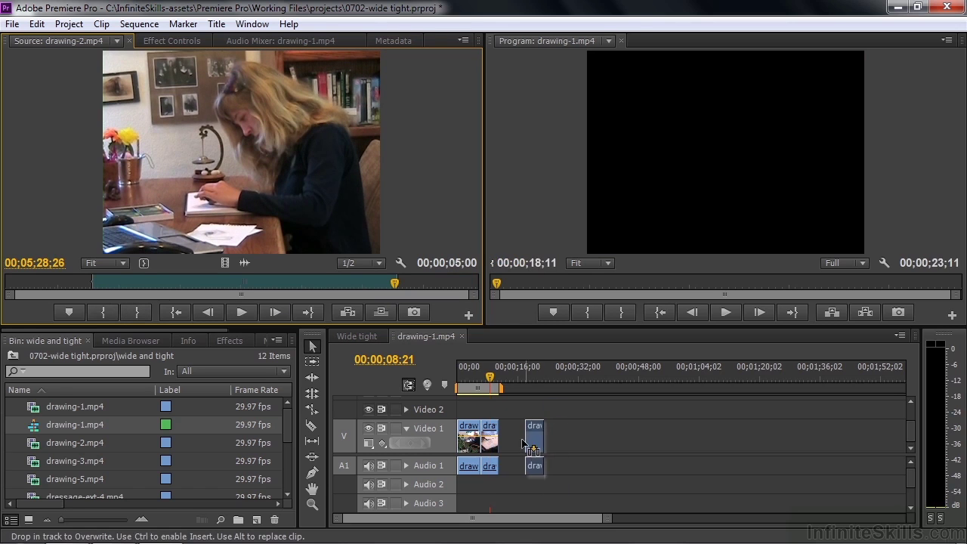
left_click_drag(515, 373, 520, 378)
Mark a 00:00:05:07 drawing-5.mp4 close-up, place it after drawing-2, and play the cut
left_click(116, 40)
left_click(97, 234)
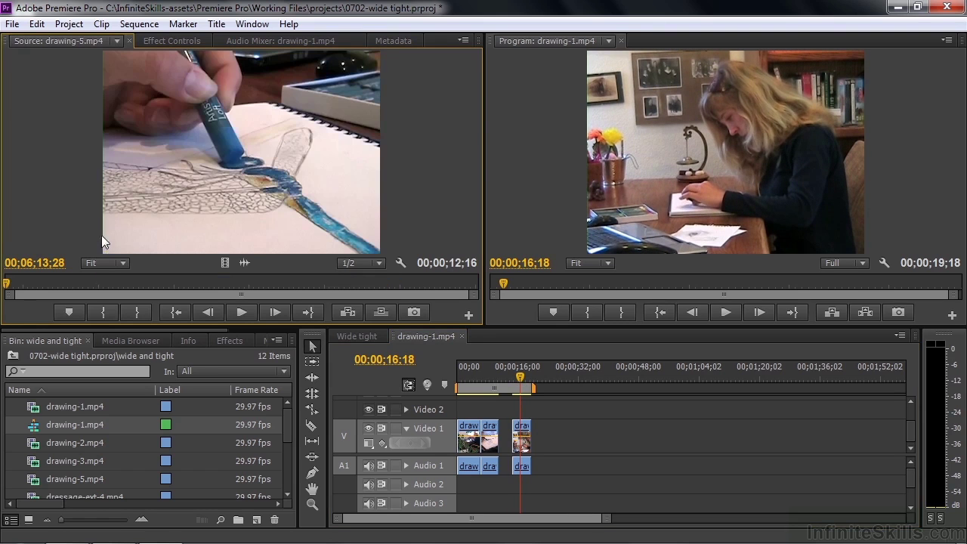
mouse_move(9, 286)
left_mouse_down()
mouse_move(229, 302)
mouse_move(242, 297)
mouse_move(146, 285)
mouse_move(341, 293)
left_mouse_up()
key("i")
left_click(137, 311)
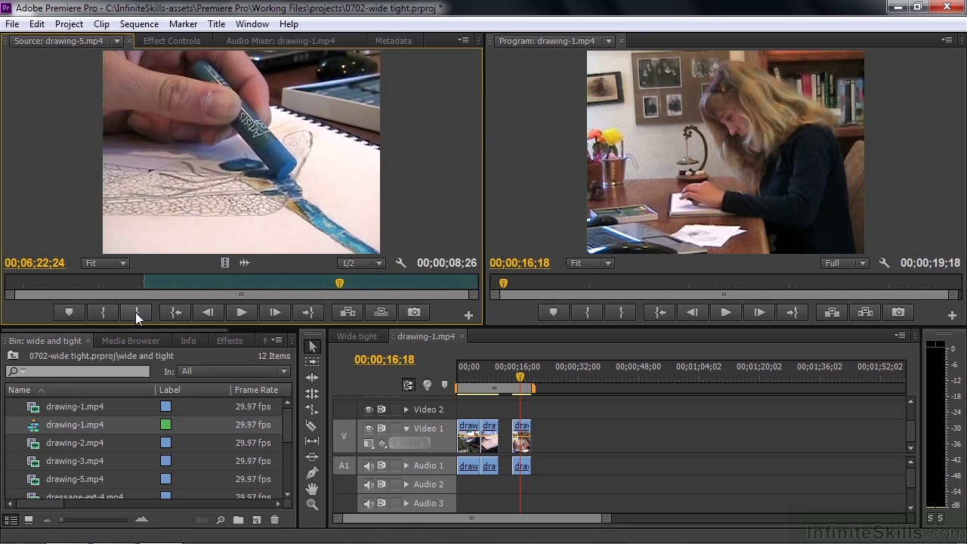
left_click_drag(240, 216, 541, 447)
left_click_drag(520, 376, 523, 388)
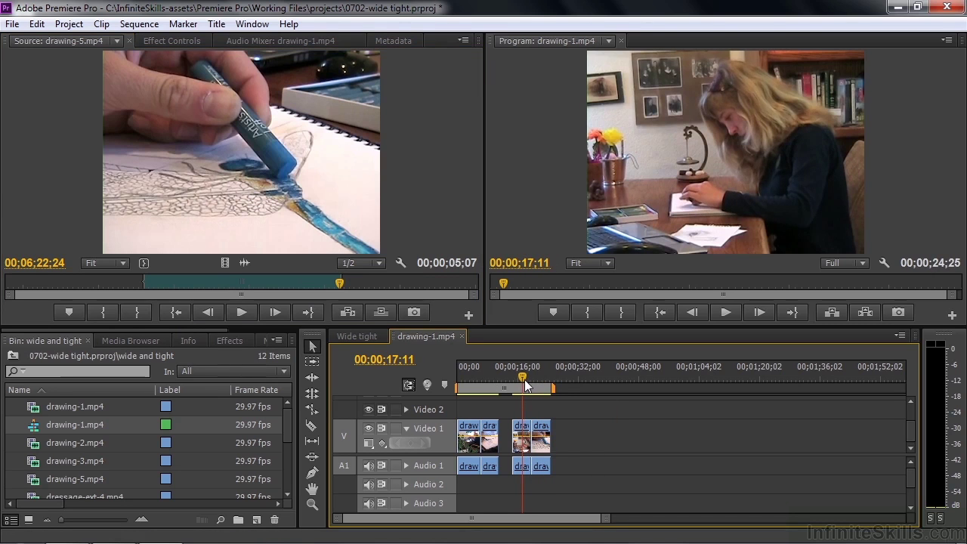
key("space")
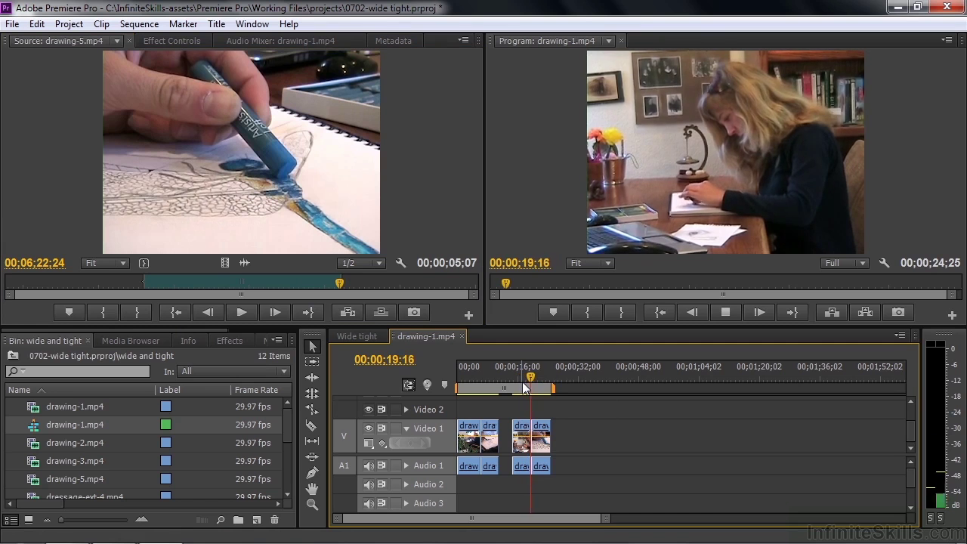
key("space")
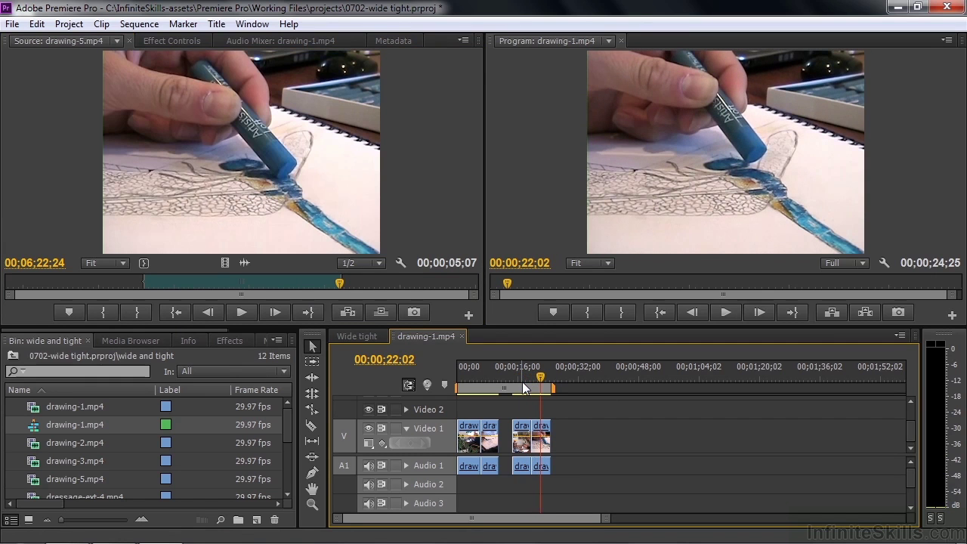